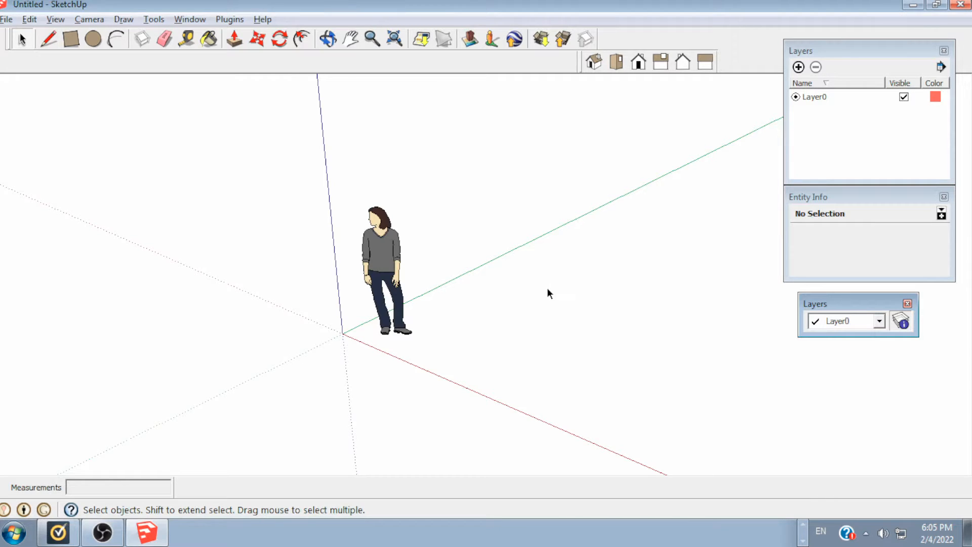
# - View the program's version and licence information, and close it
pyautogui.click(263, 20)
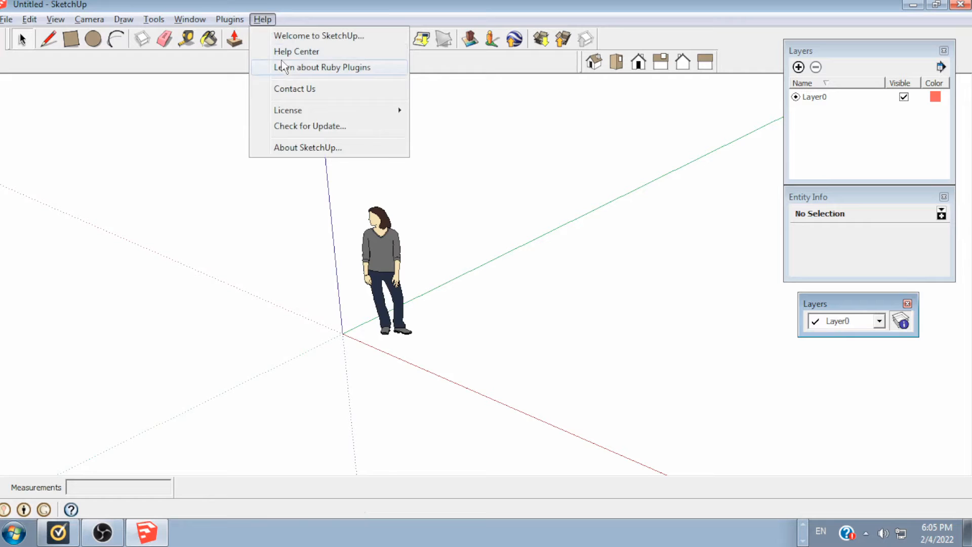
pyautogui.click(315, 148)
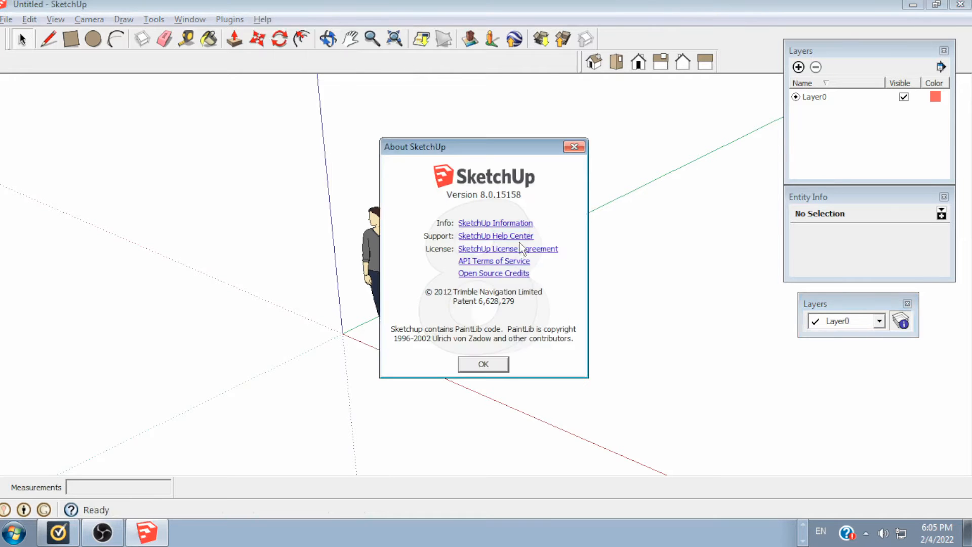
pyautogui.click(574, 147)
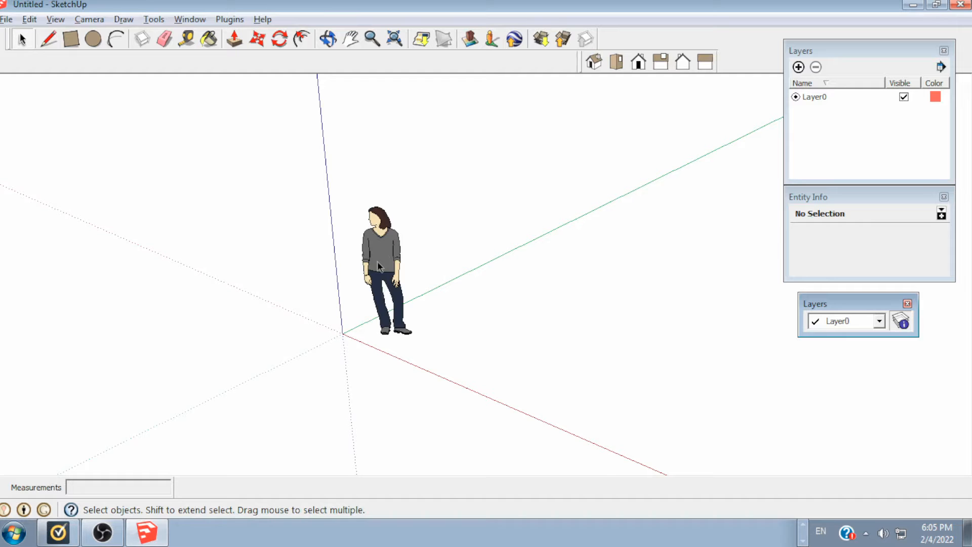
pyautogui.scroll(1, 377, 260)
pyautogui.scroll(-3, 378, 261)
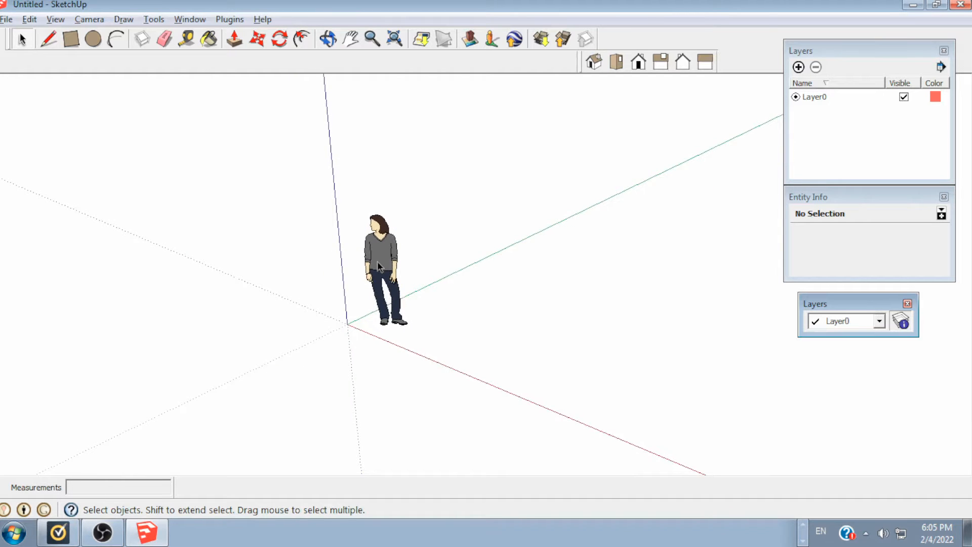
pyautogui.scroll(4, 378, 260)
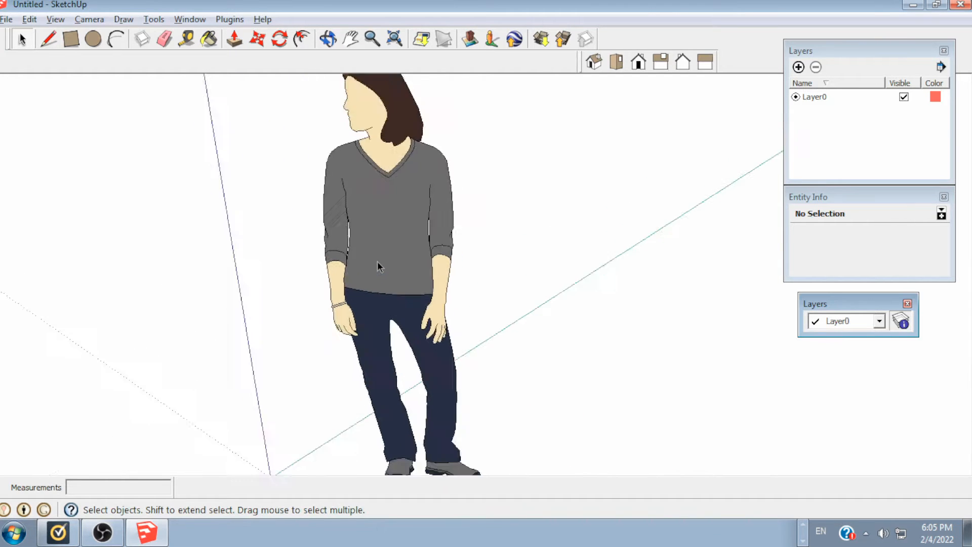
pyautogui.scroll(-2, 378, 261)
pyautogui.scroll(-1, 378, 264)
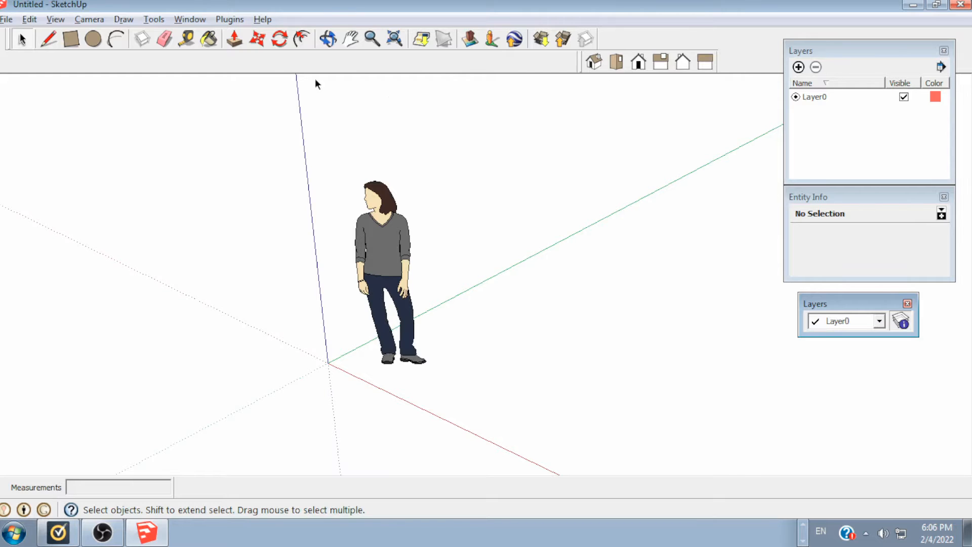
# - Set the model's length units to inches and enter 0 as the length snapping value
pyautogui.click(196, 22)
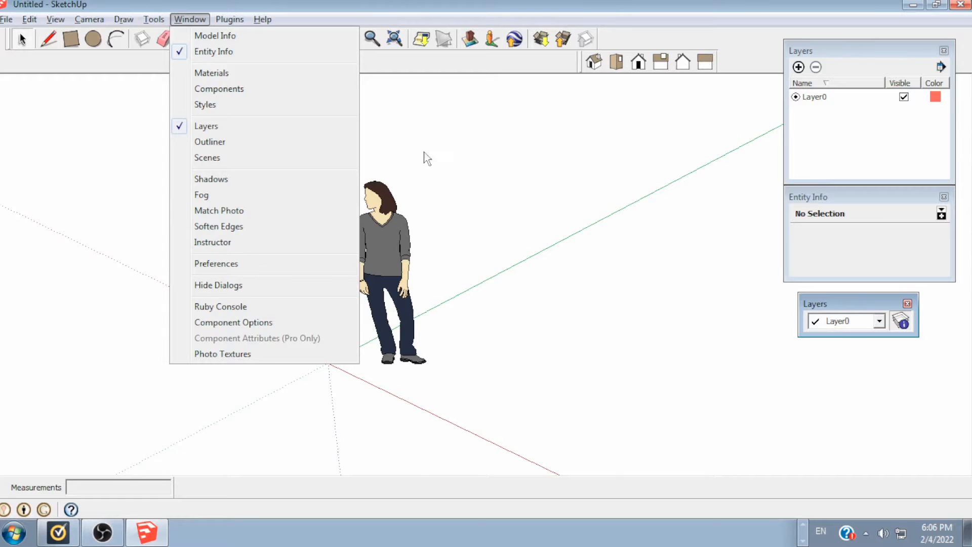
pyautogui.click(181, 35)
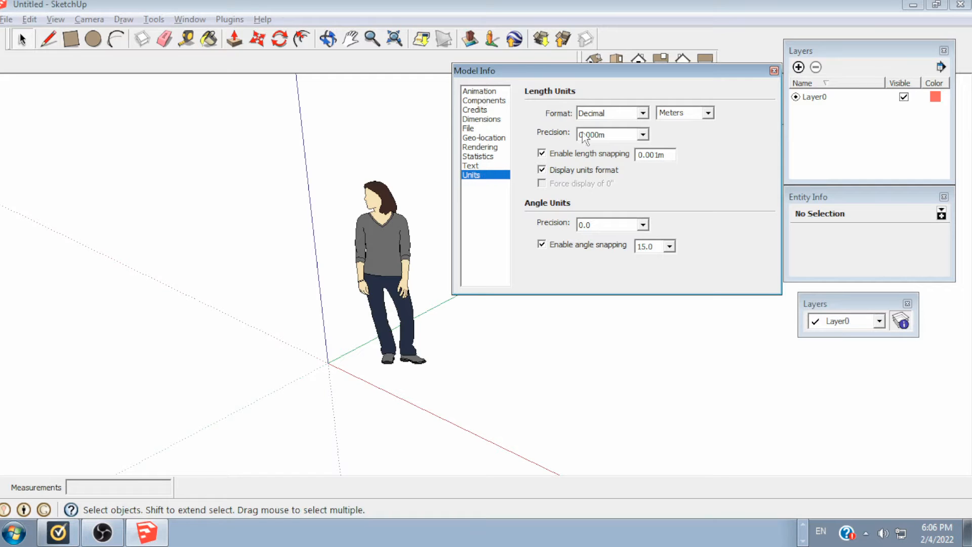
pyautogui.click(708, 113)
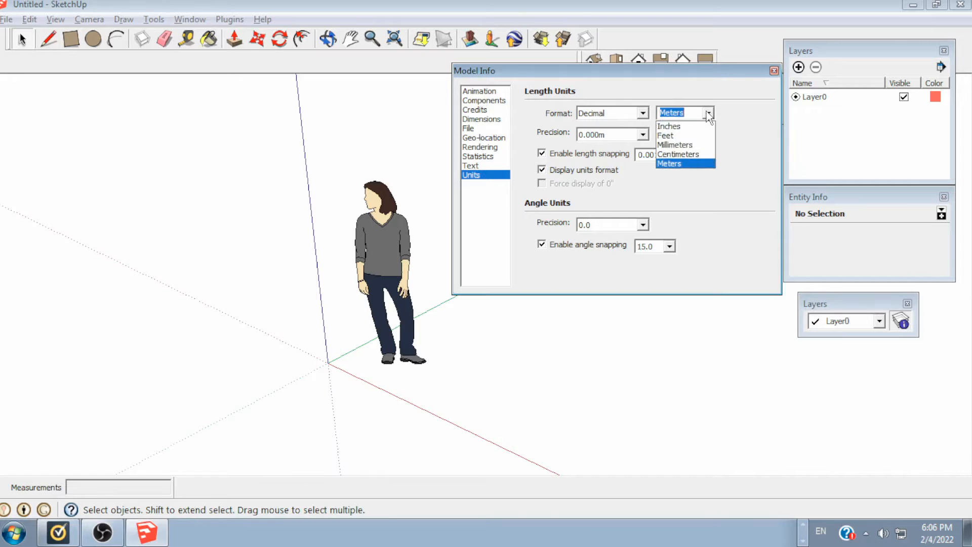
pyautogui.click(680, 131)
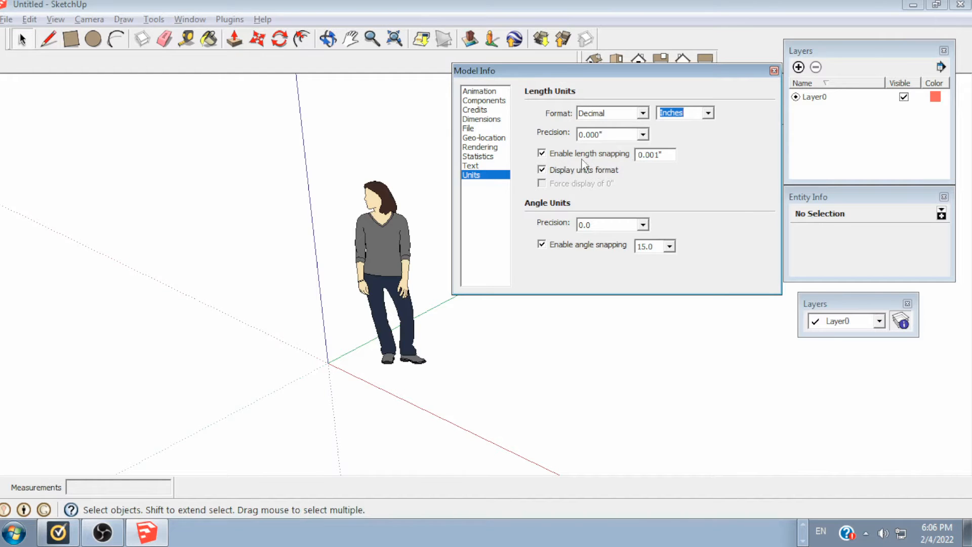
pyautogui.click(657, 155)
pyautogui.write('0')
pyautogui.click(773, 71)
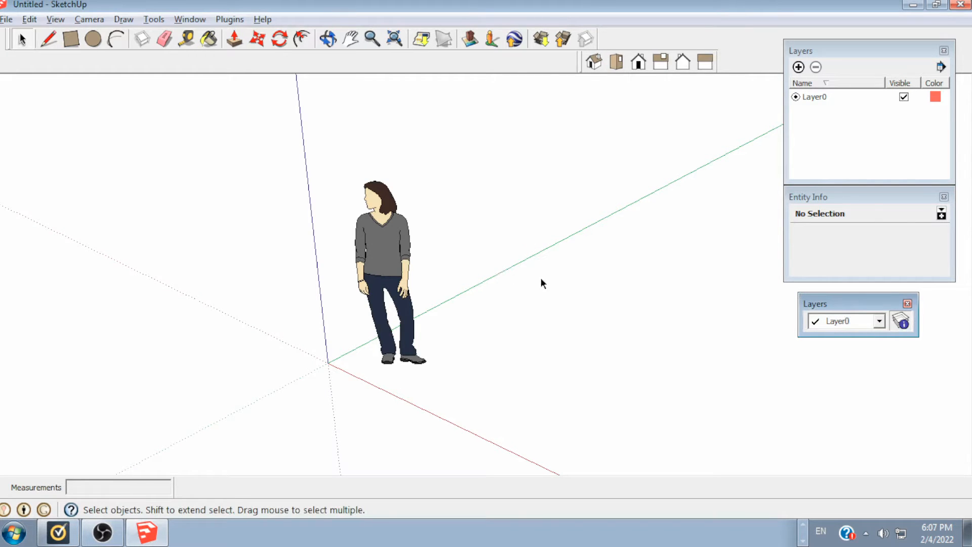
# - Delete the default standing figure near the origin
pyautogui.click(389, 252)
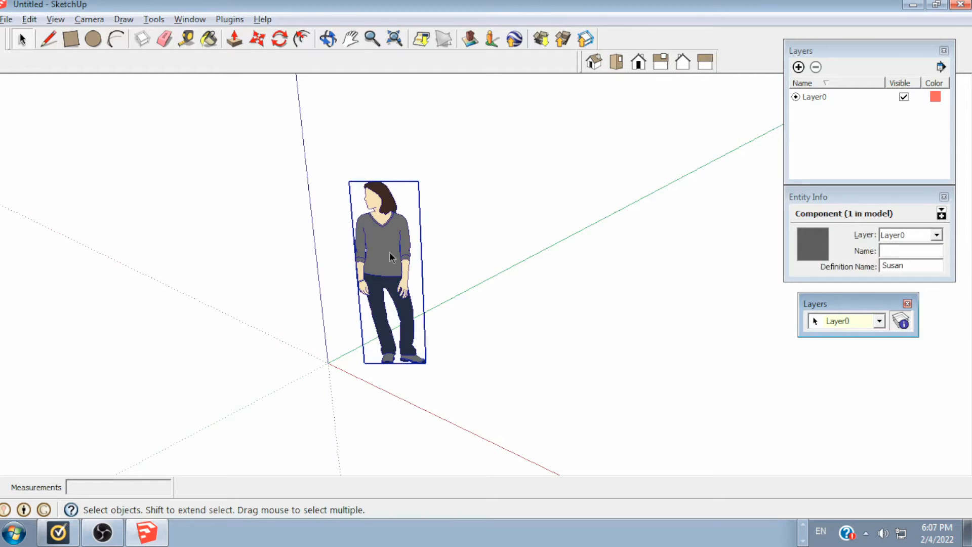
pyautogui.press('Delete')
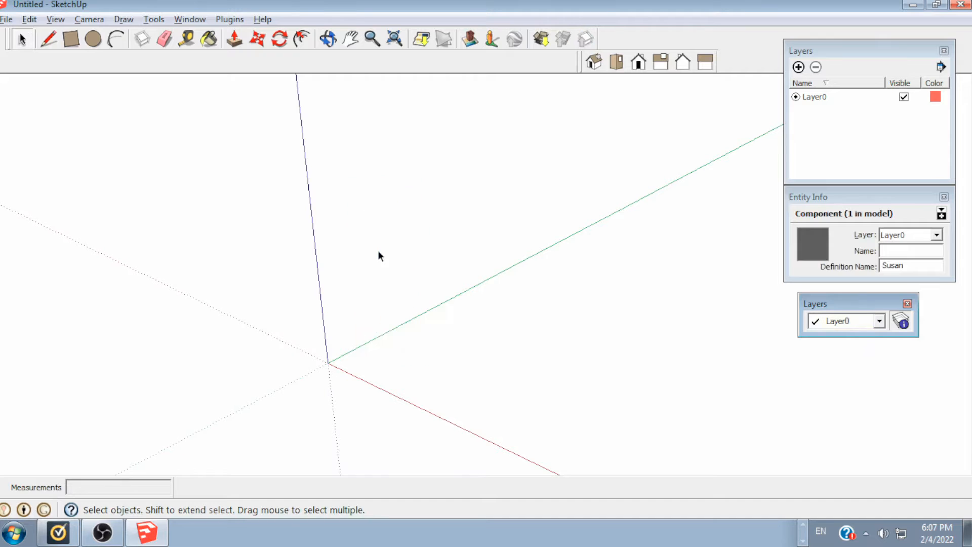
# - Draw a line about 49.6 inches long from the origin, rising between the blue and green axes
pyautogui.click(126, 20)
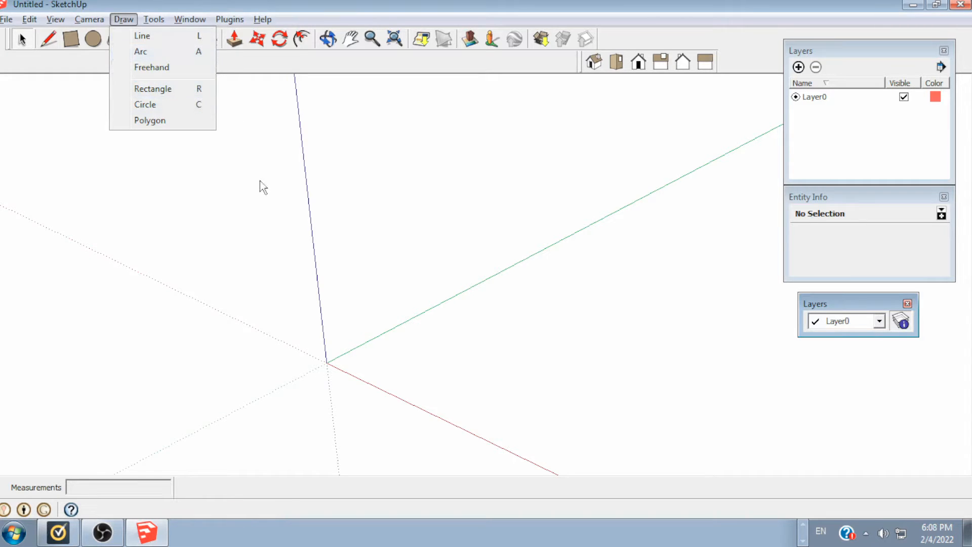
pyautogui.click(304, 260)
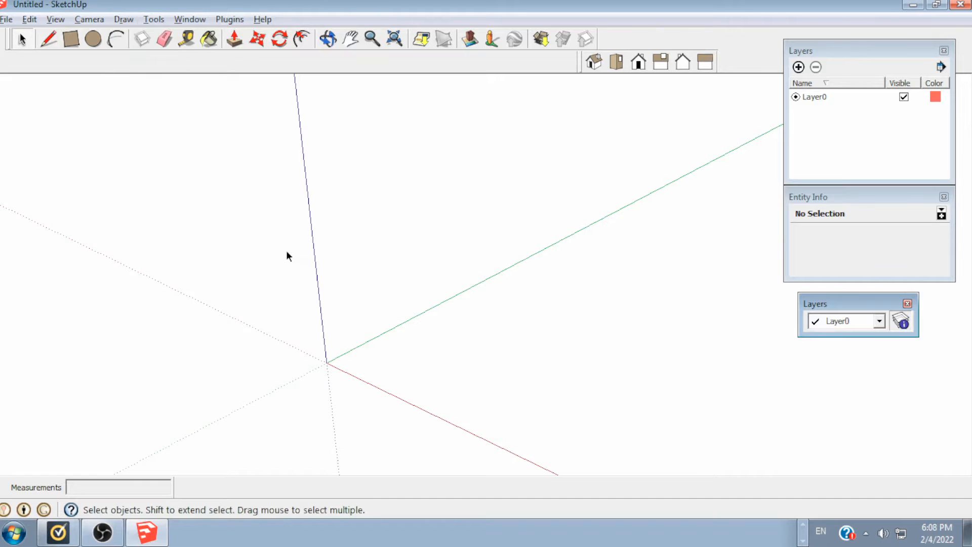
pyautogui.press('l')
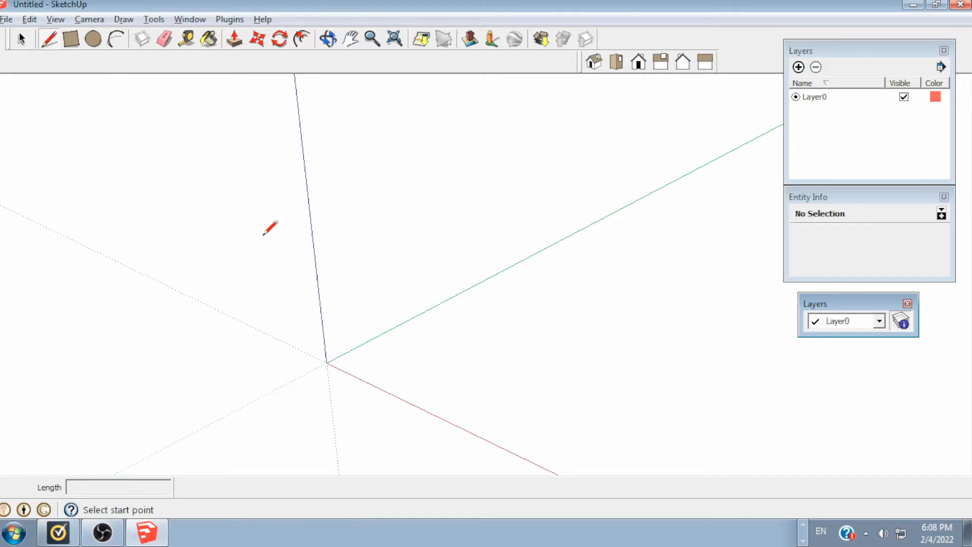
pyautogui.click(326, 361)
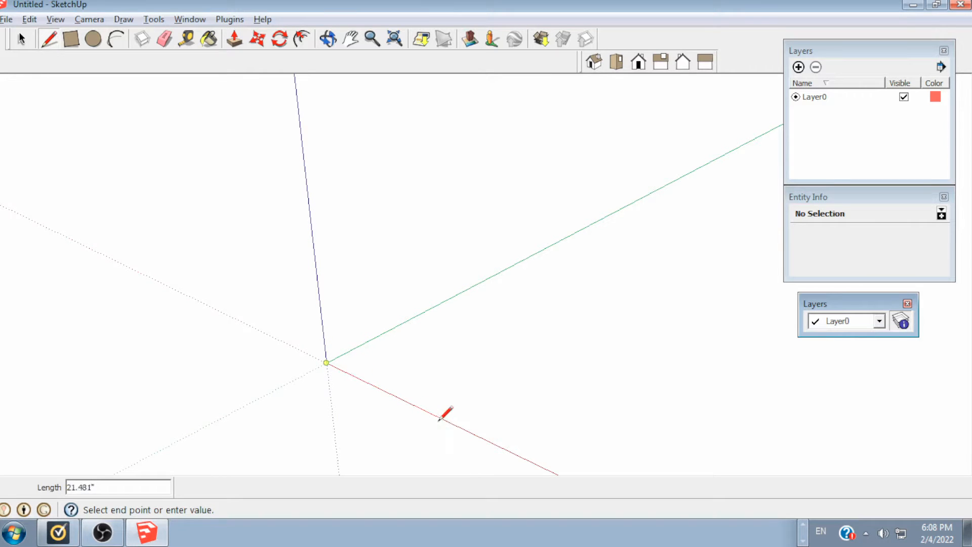
pyautogui.click(380, 243)
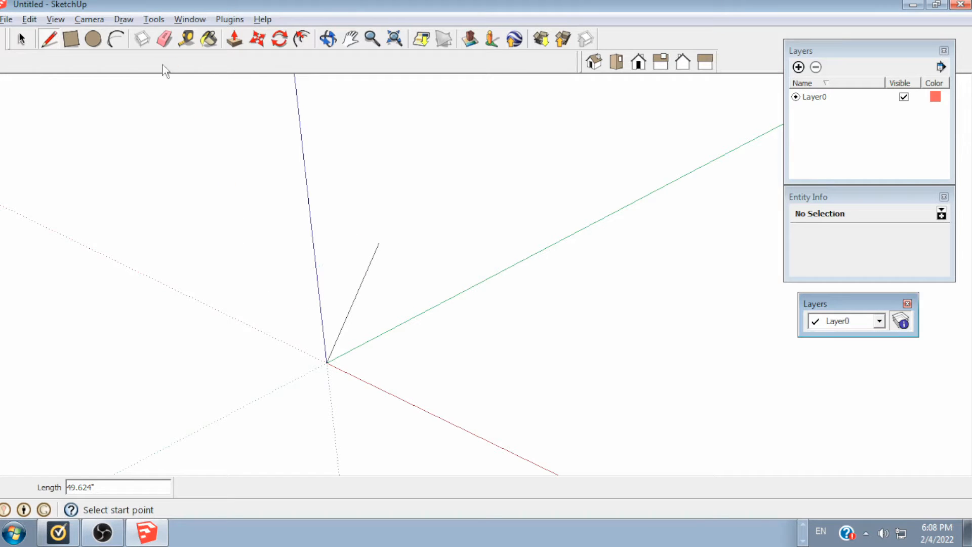
# - Set the length of the line starting at the origin to 1 inch through its entity information
pyautogui.click(124, 19)
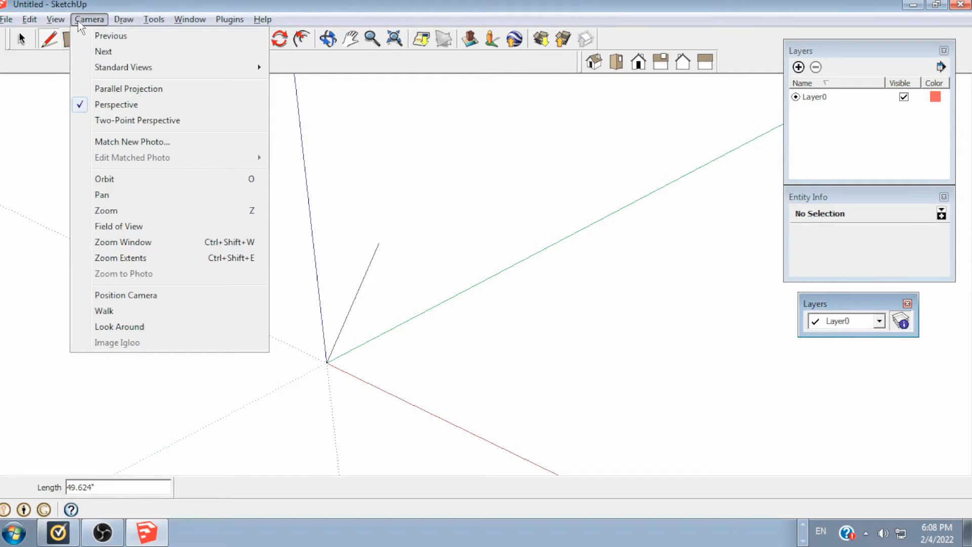
pyautogui.click(171, 179)
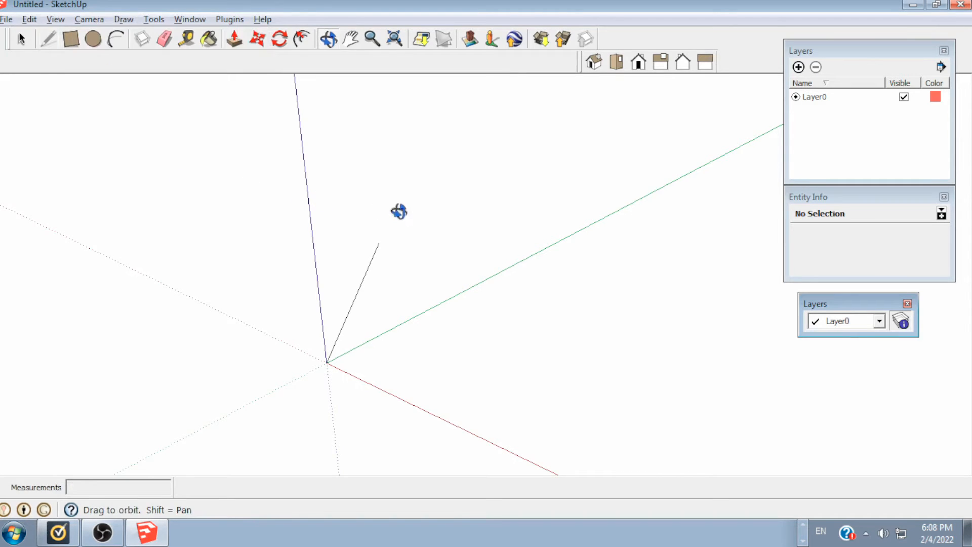
pyautogui.moveTo(400, 211); pyautogui.dragTo(258, 250)
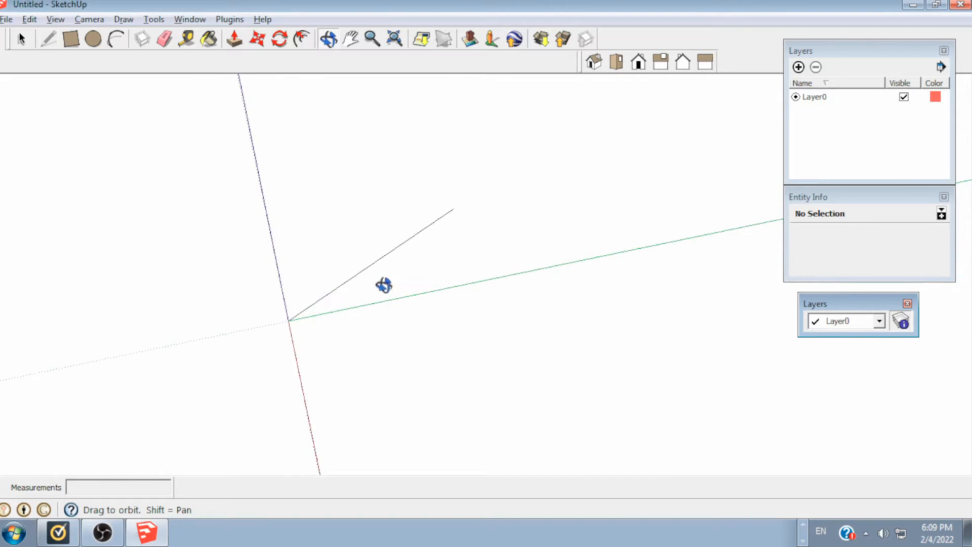
pyautogui.press('space')
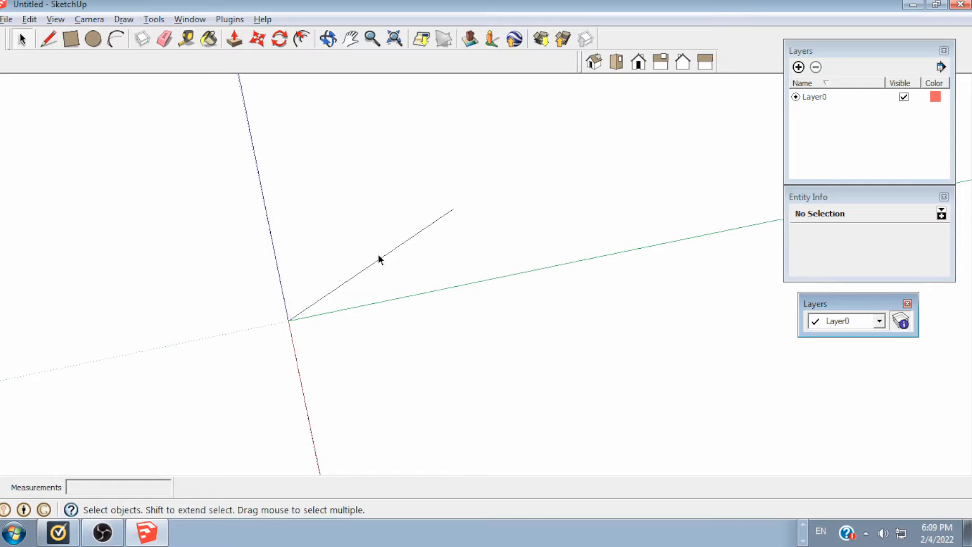
pyautogui.click(381, 262)
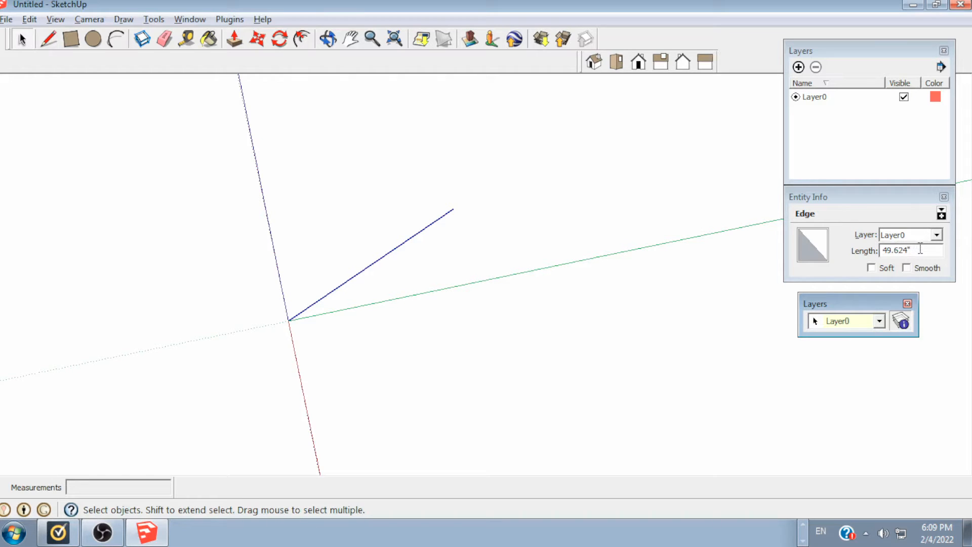
pyautogui.moveTo(921, 249); pyautogui.dragTo(869, 250)
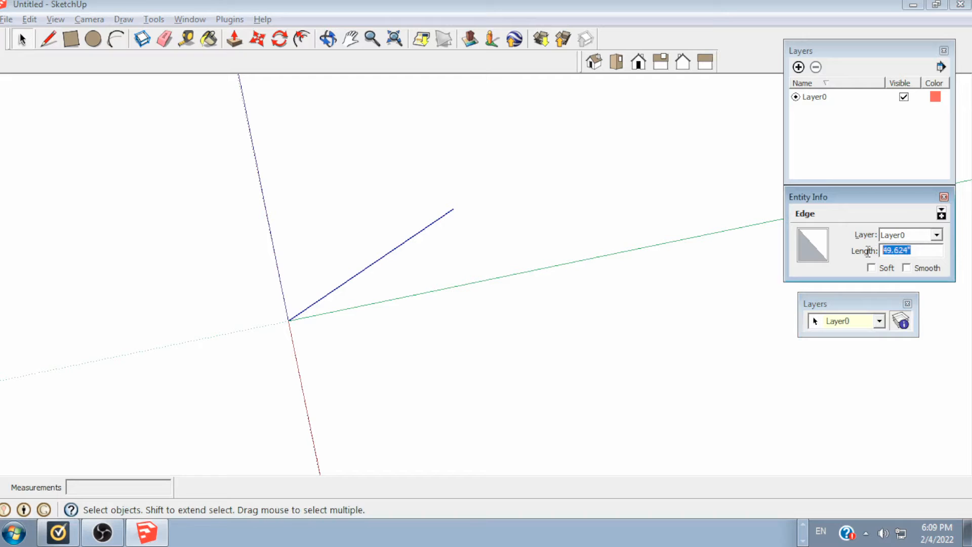
pyautogui.write('1')
pyautogui.press('Return')
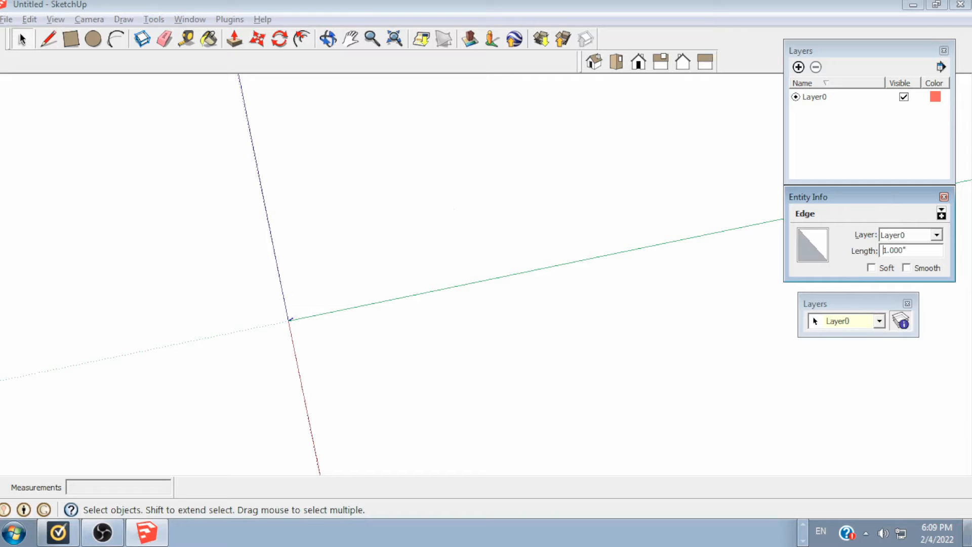
# - Draw a second line from the origin along the green axis, ending beyond the shortened 1-inch line
pyautogui.click(290, 318)
pyautogui.scroll(4, 291, 318)
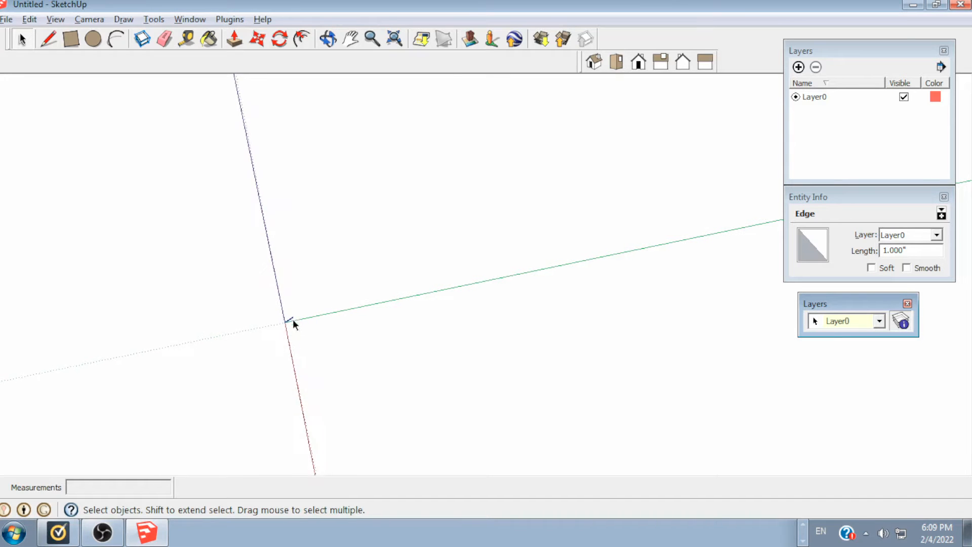
pyautogui.scroll(4, 284, 317)
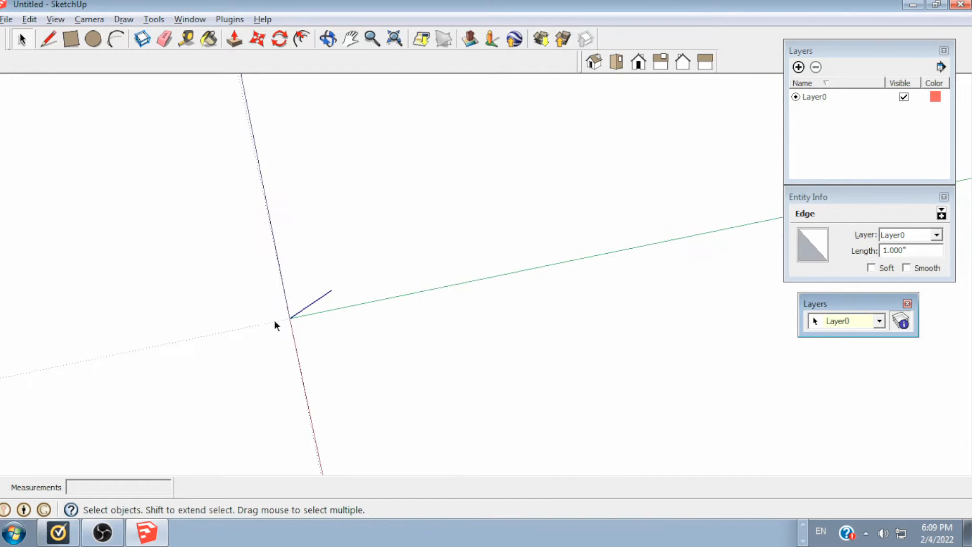
pyautogui.scroll(5, 303, 318)
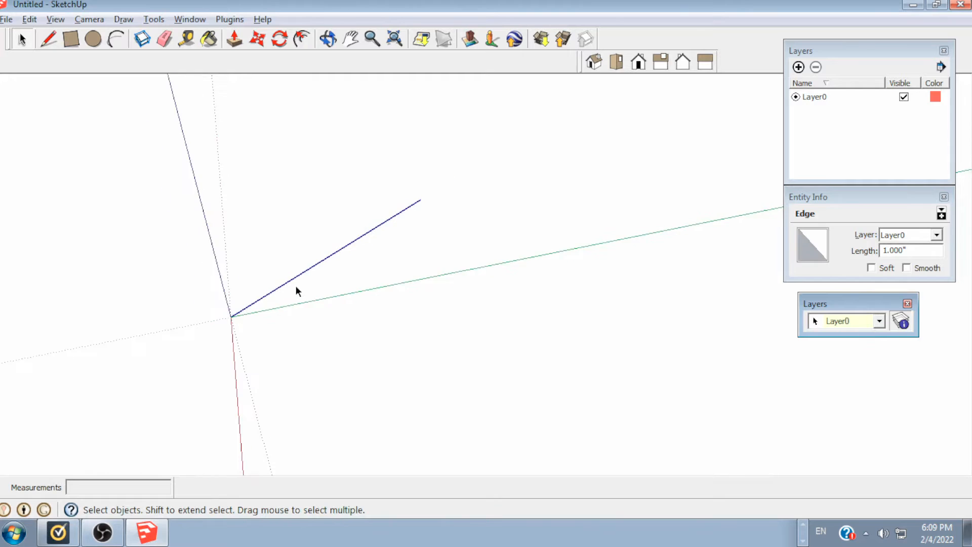
pyautogui.scroll(2, 296, 287)
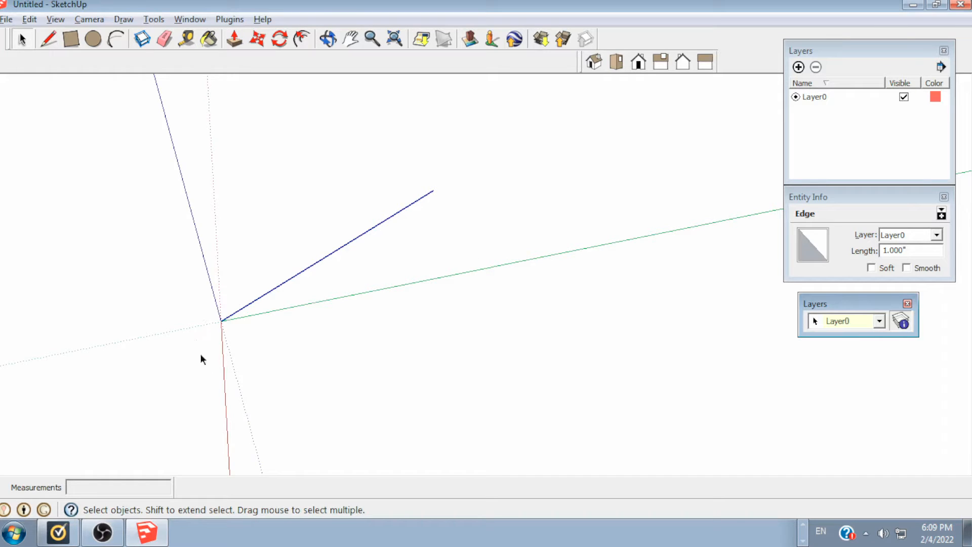
pyautogui.press('l')
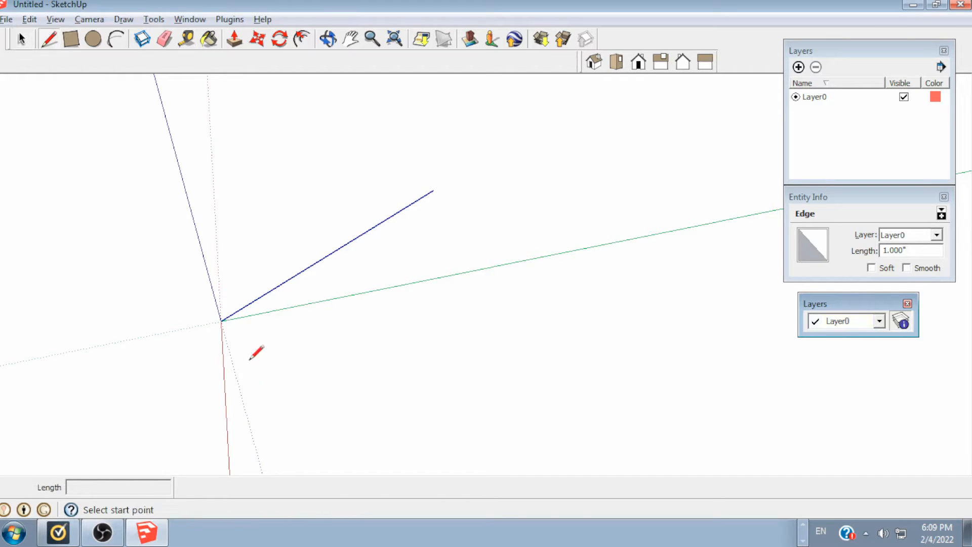
pyautogui.click(222, 321)
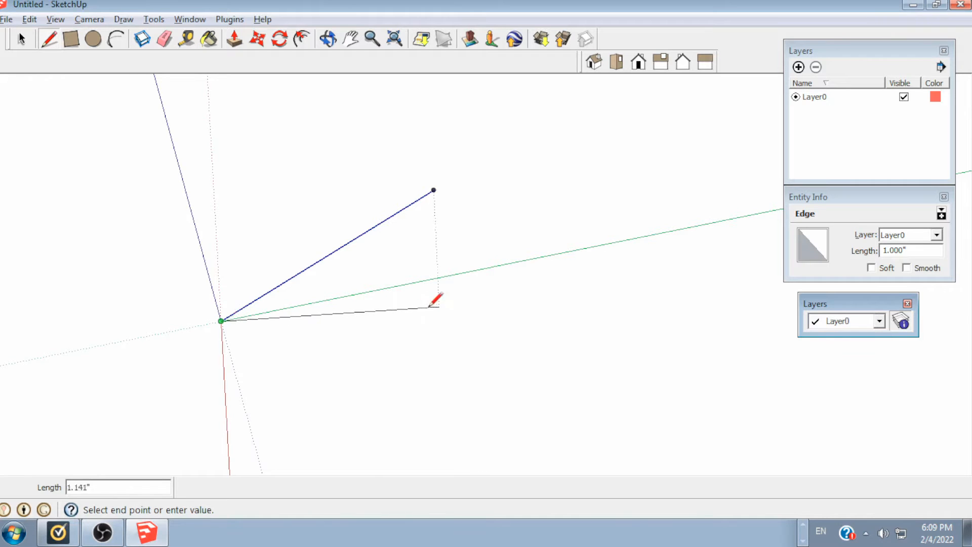
pyautogui.click(558, 252)
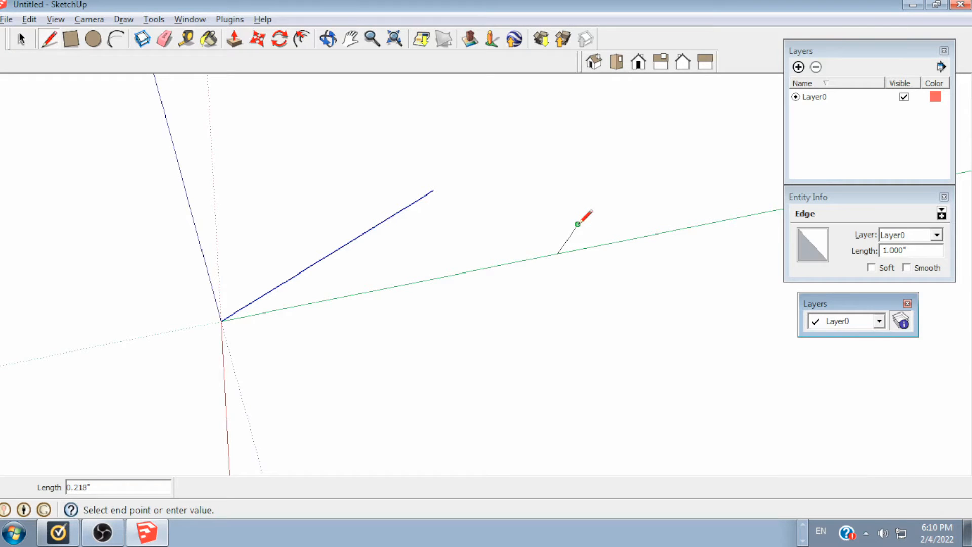
# - Try lengths of 45, 2, 1 and 2.3 inches for the segment rising from the green-axis line's end
pyautogui.write('45')
pyautogui.press('Return')
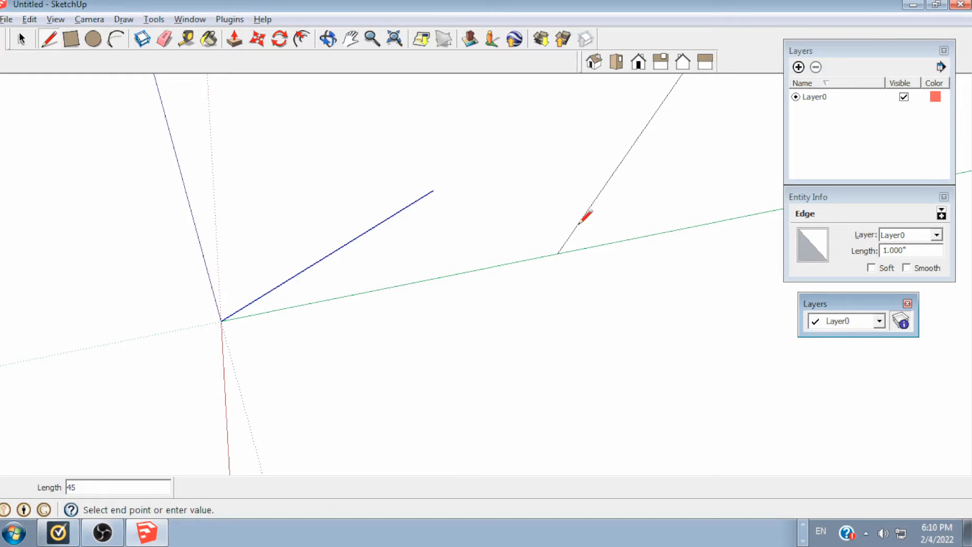
pyautogui.write('2')
pyautogui.press('Return')
pyautogui.write('1')
pyautogui.press('Return')
pyautogui.press('Return')
pyautogui.write('2.3')
pyautogui.press('Return')
# - Set the rising segment's length to 1.3 inches and draw another segment from its upper end sloping back toward the green axis
pyautogui.write('1.3')
pyautogui.press('Return')
pyautogui.click(561, 211)
pyautogui.press('space')
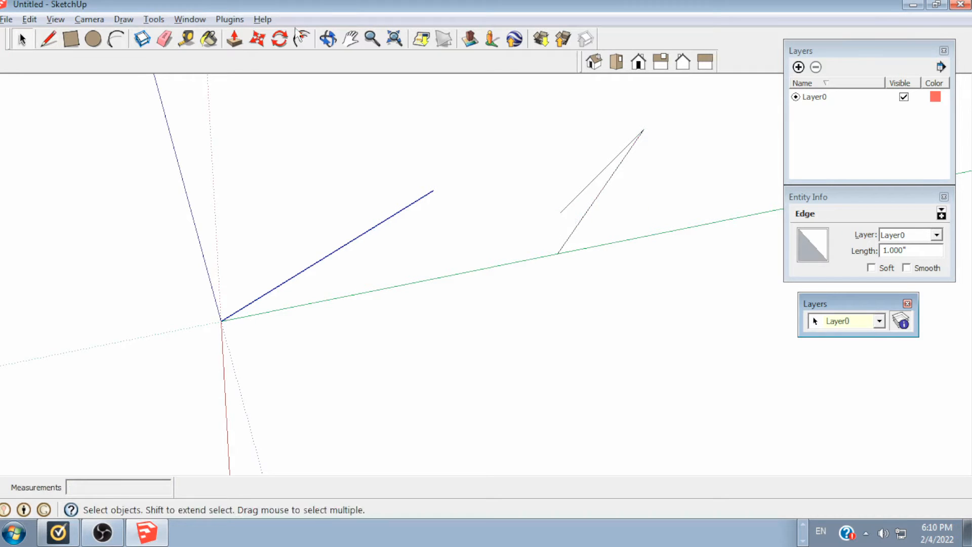
# - Draw a circle centred on the origin and try radii of 0.2 and 0.5 inch for it
pyautogui.click(124, 20)
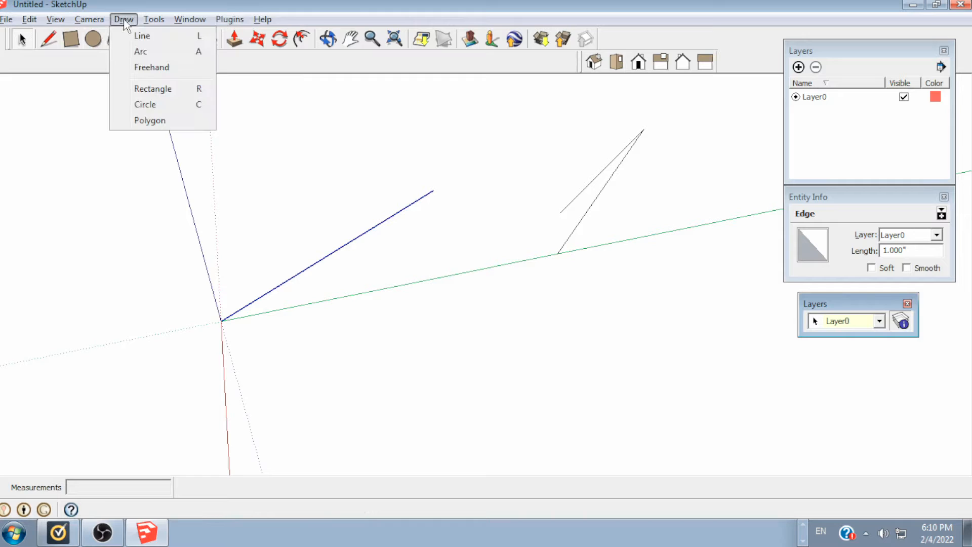
pyautogui.click(146, 105)
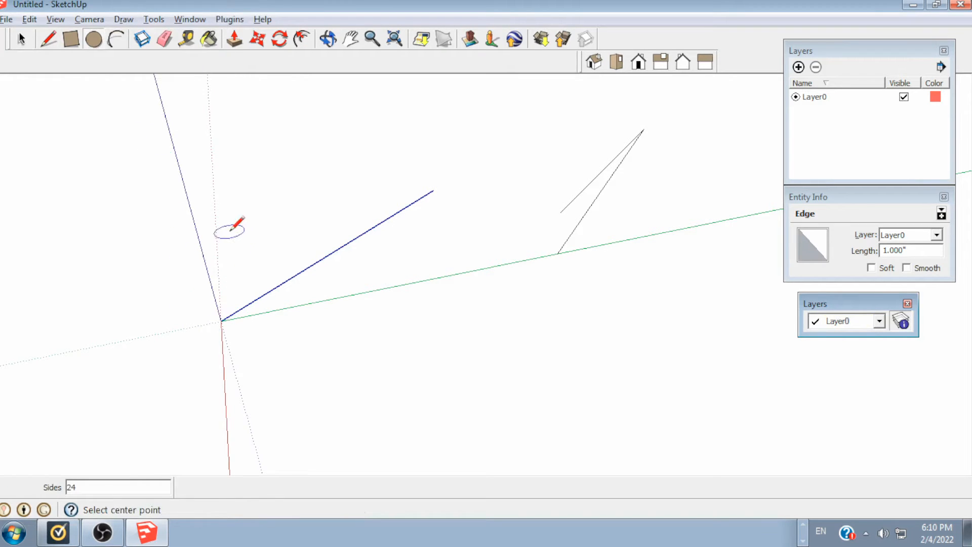
pyautogui.click(221, 321)
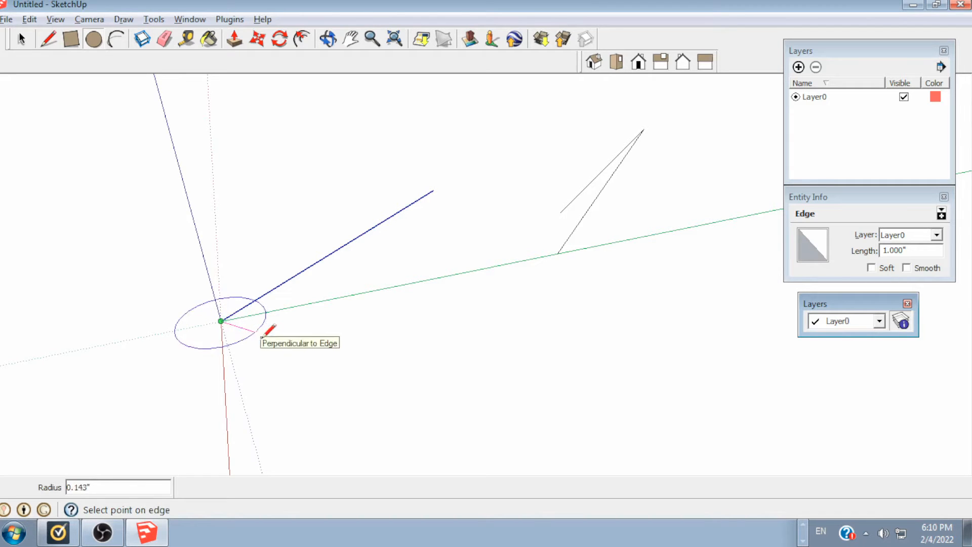
pyautogui.click(295, 328)
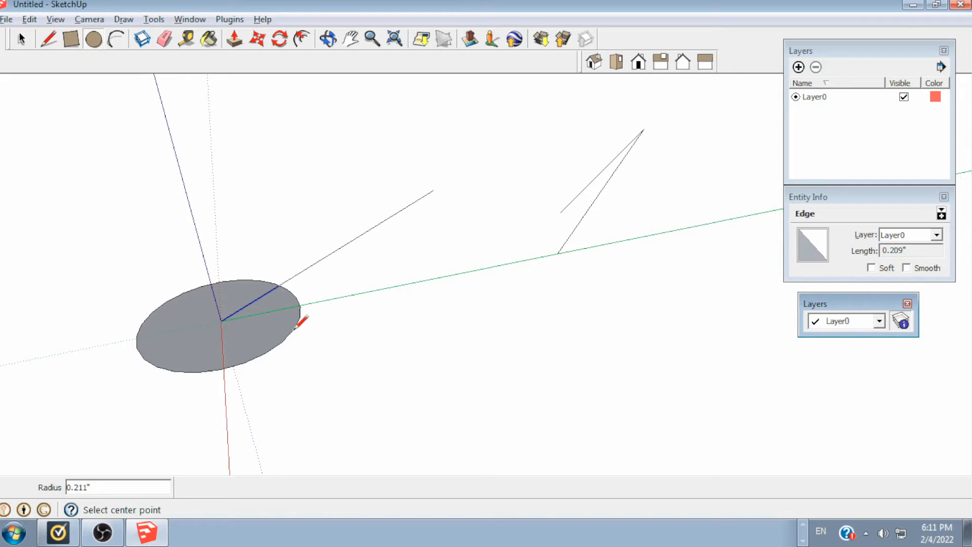
pyautogui.write('.2')
pyautogui.press('Return')
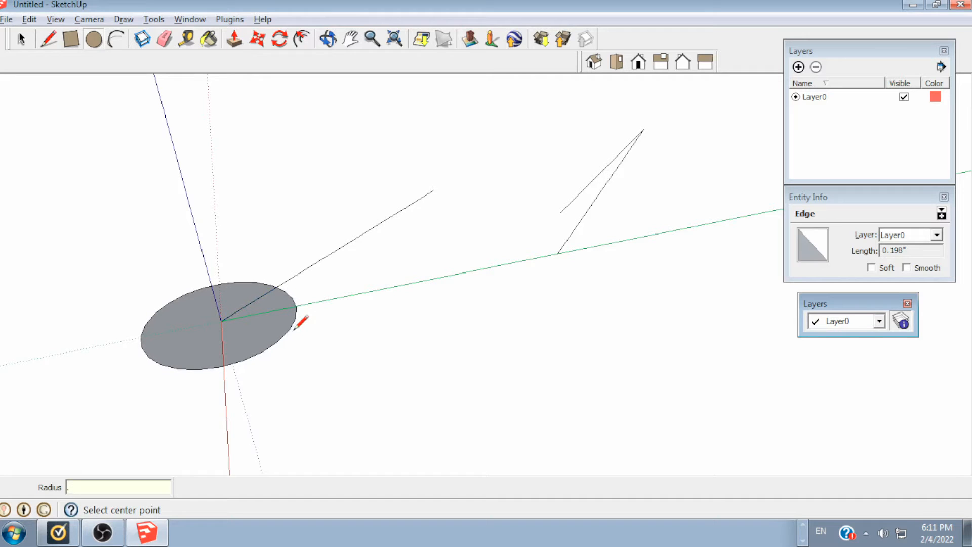
pyautogui.write('.5')
pyautogui.press('Return')
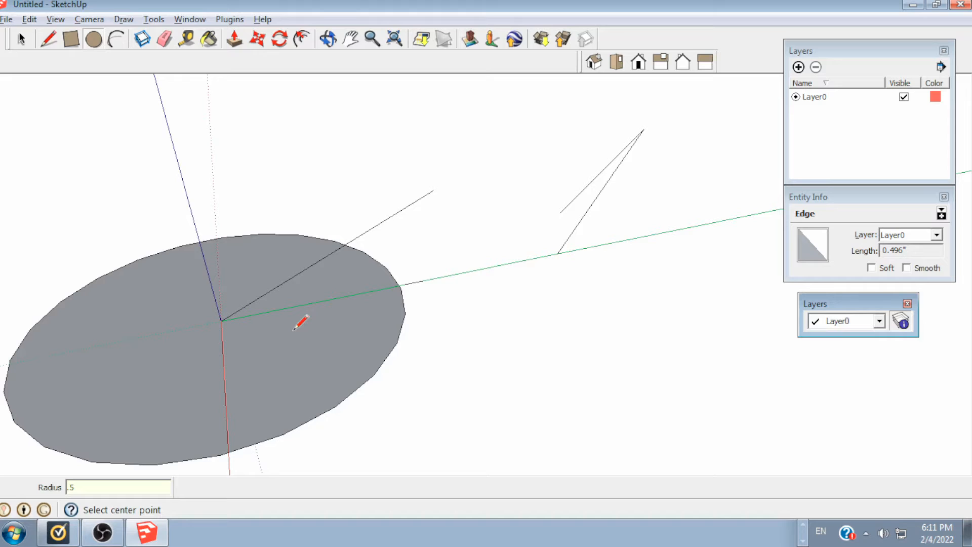
# - Try radii of .4cm and 4' for the circle at the origin, and undo the circle
pyautogui.write(',4')
pyautogui.press('Return')
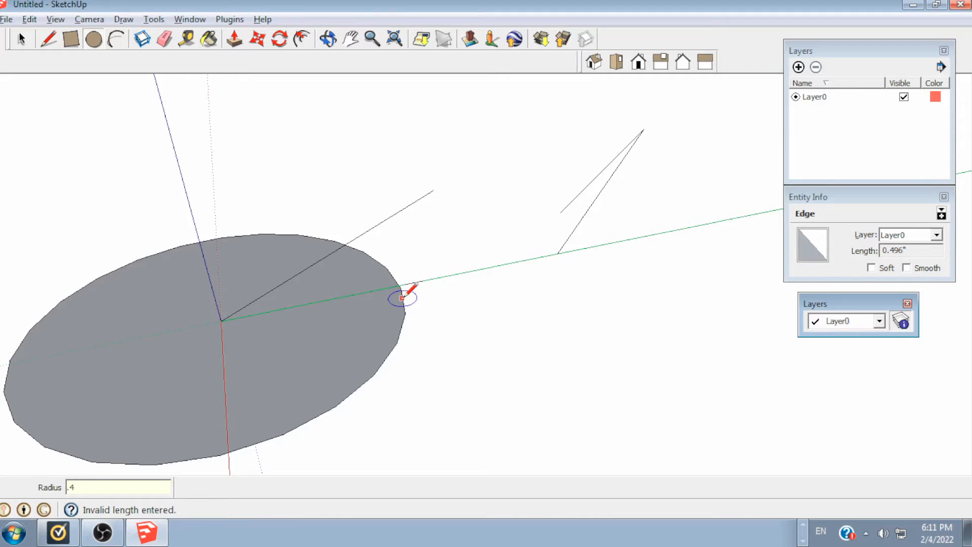
pyautogui.write('cm')
pyautogui.press('Return')
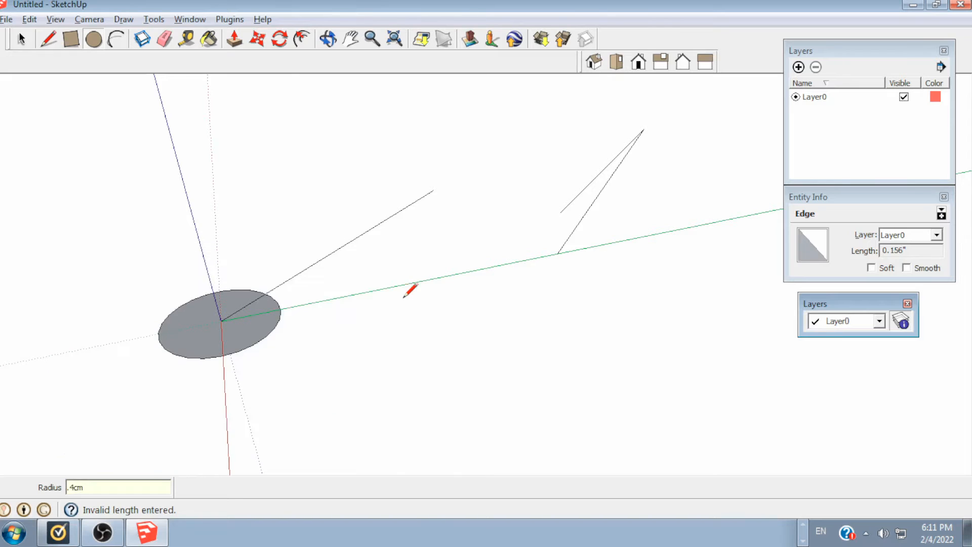
pyautogui.write('4')
pyautogui.press('Return')
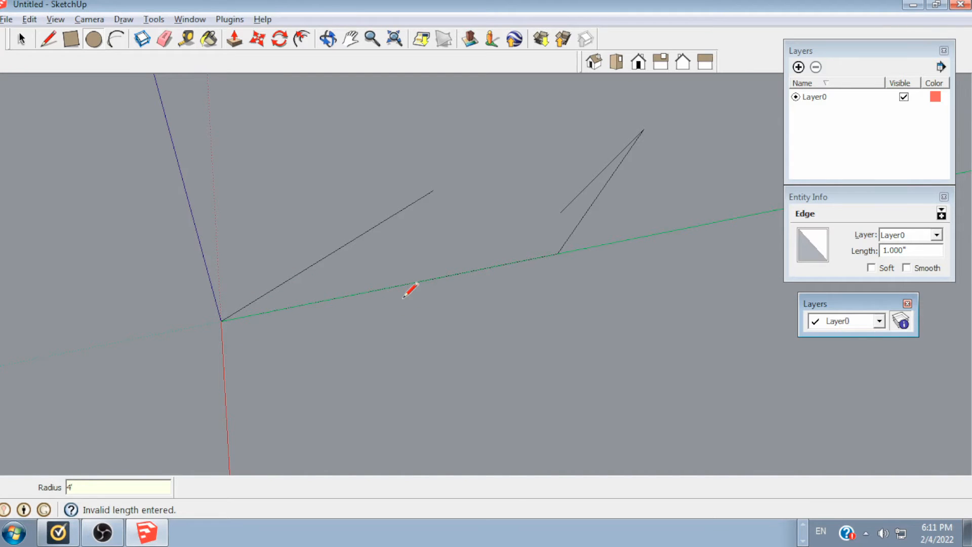
pyautogui.write('4i4')
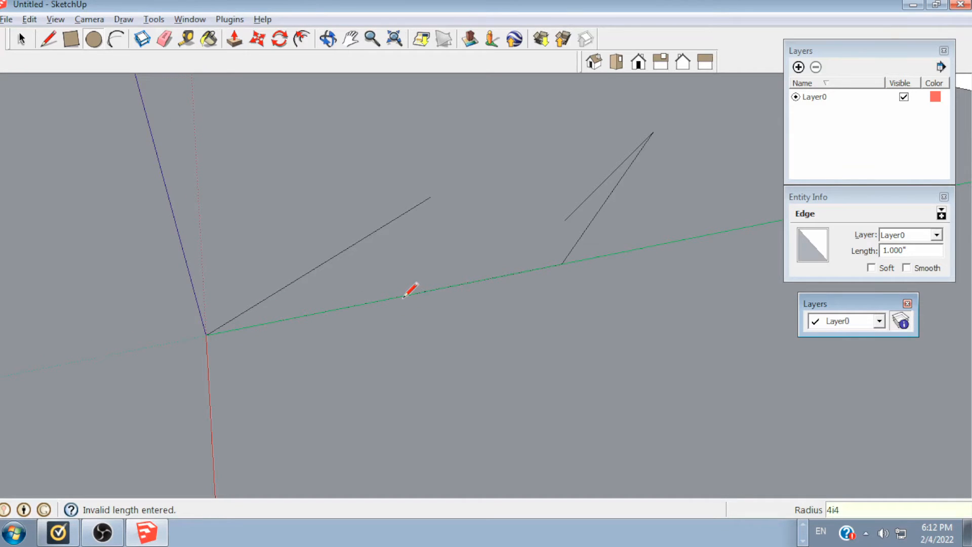
pyautogui.hotkey('ctrl', 'z')
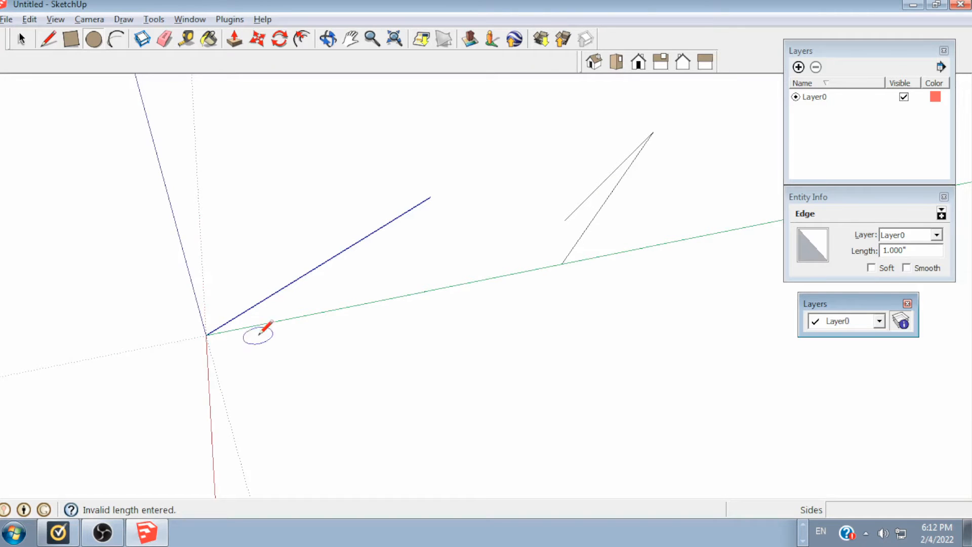
# - Try another circle centred on the origin, and review the model's length unit settings
pyautogui.click(206, 334)
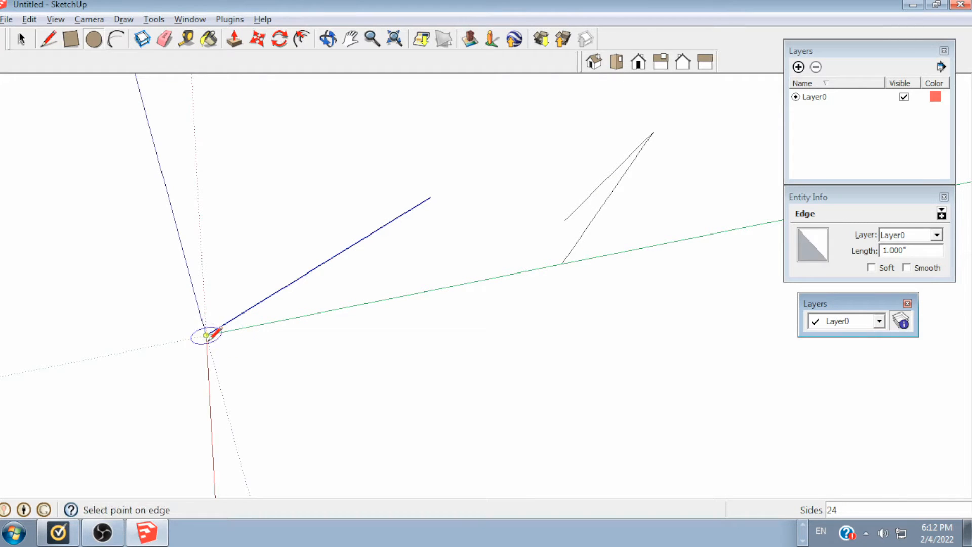
pyautogui.click(284, 355)
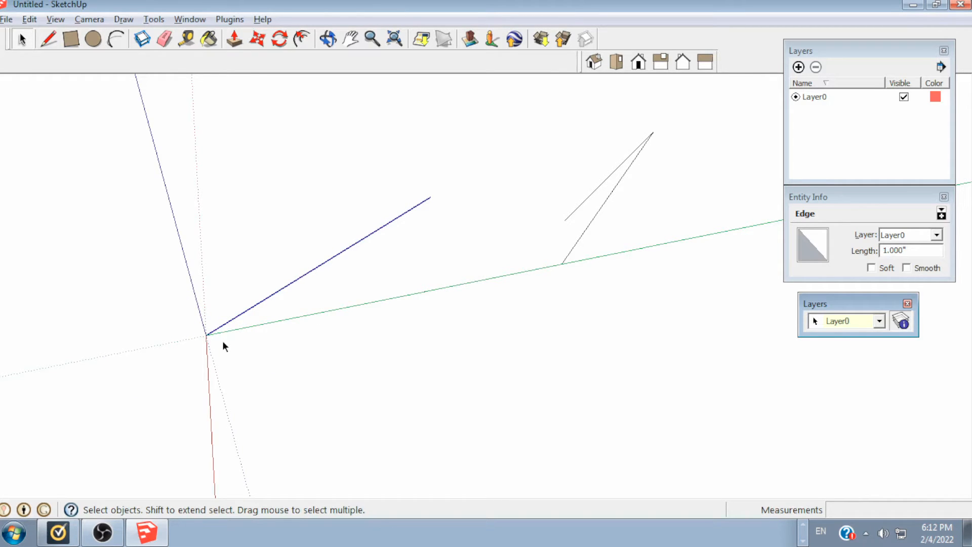
pyautogui.click(190, 19)
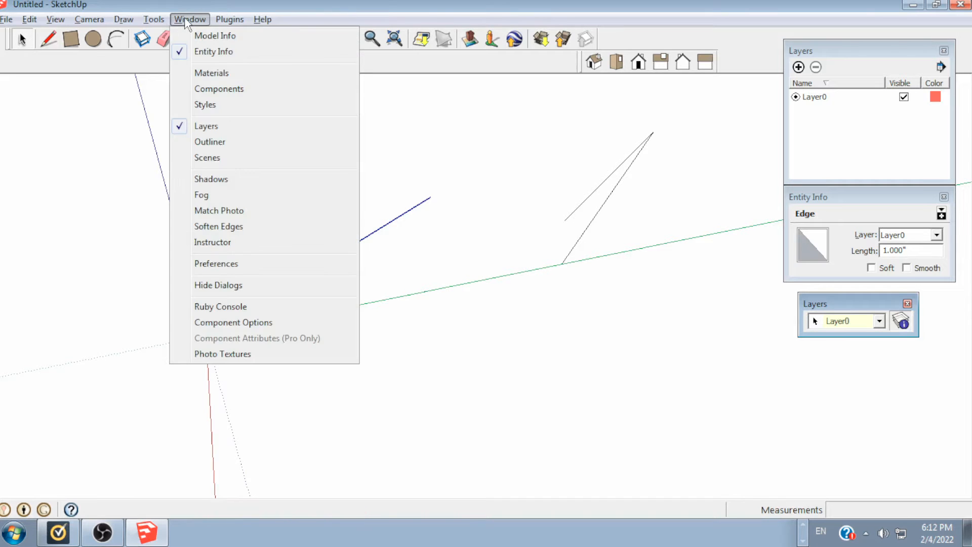
pyautogui.click(198, 36)
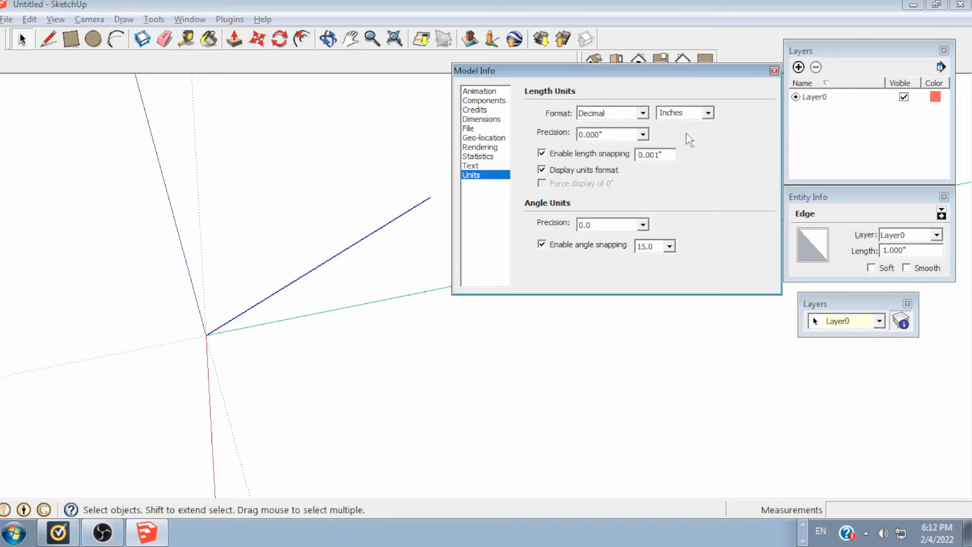
pyautogui.click(774, 71)
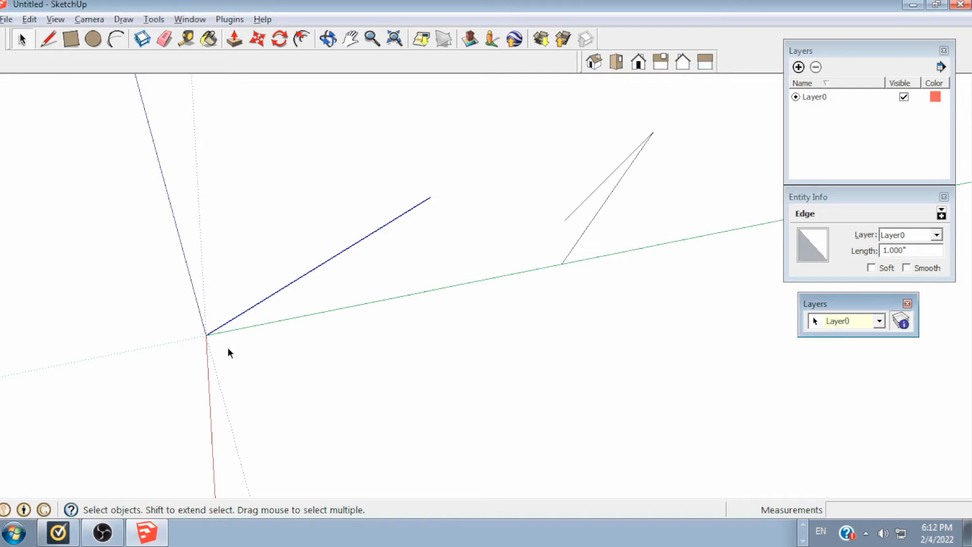
# - Draw a line from the origin between the red and green axes, and try lengths of 5' and 4mm for the continuing segment
pyautogui.press('l')
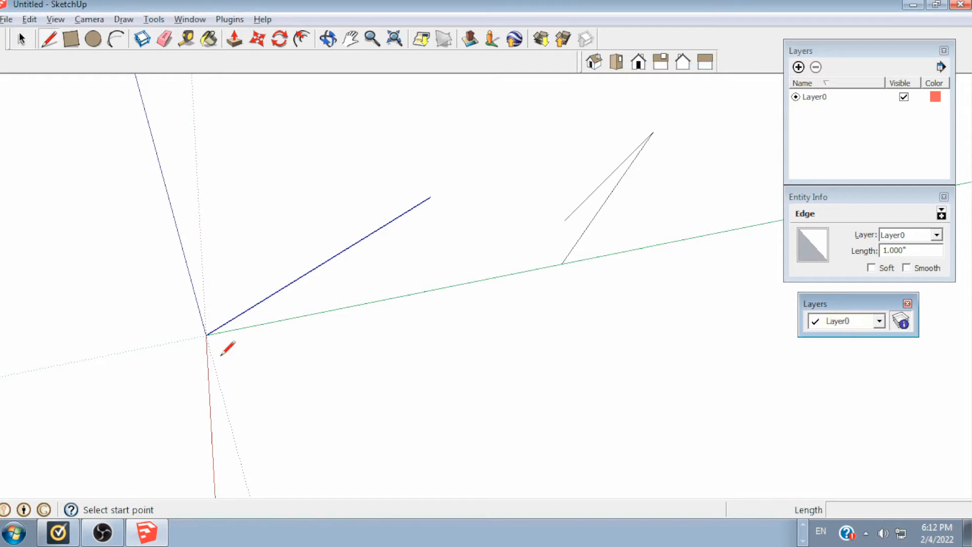
pyautogui.click(206, 335)
pyautogui.click(439, 352)
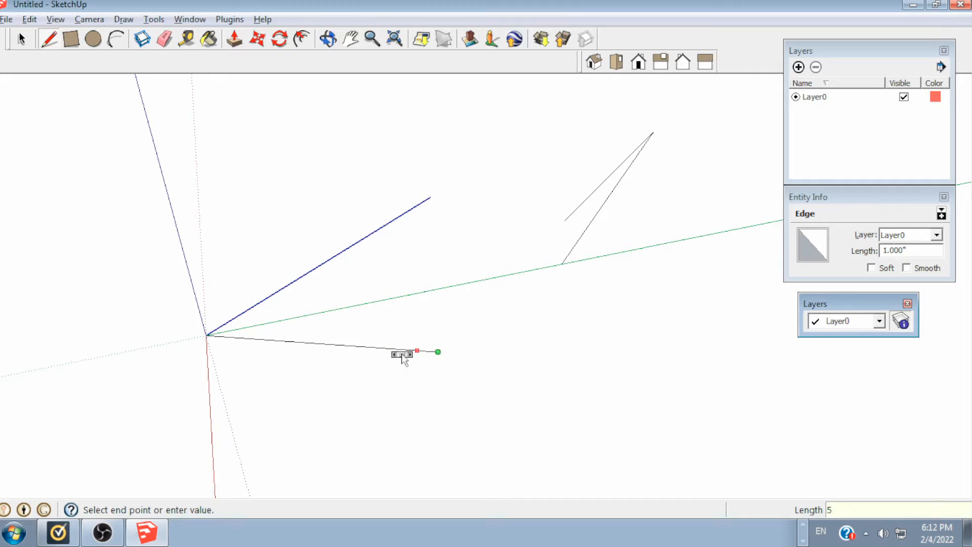
pyautogui.write("'")
pyautogui.press('Return')
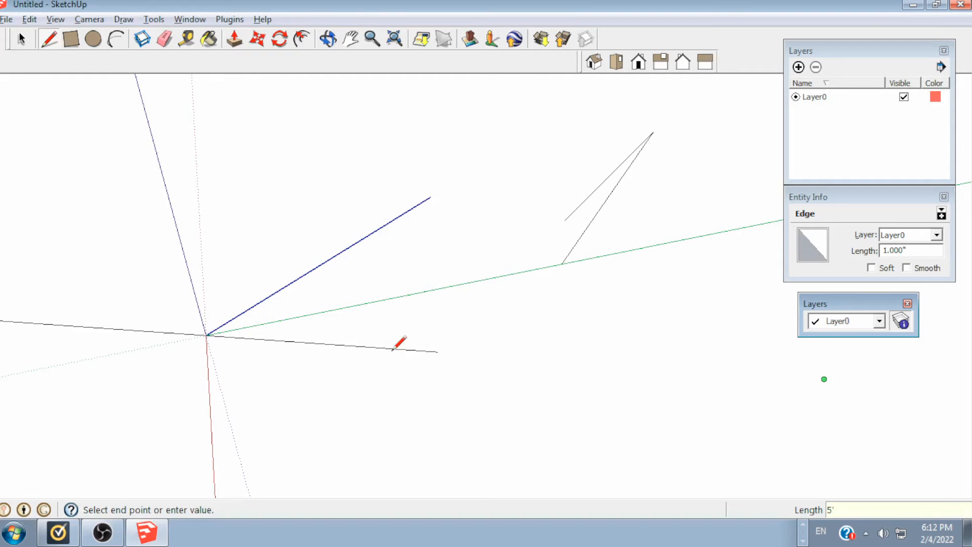
pyautogui.write('4mm')
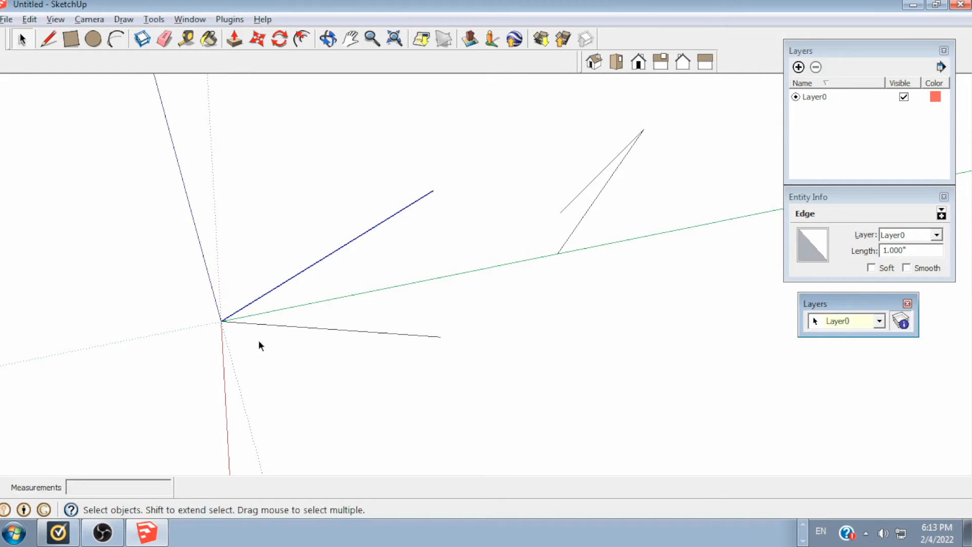
# - Draw a circle with a radius of about 0.19 inch centred on the origin
pyautogui.press('c')
pyautogui.click(221, 321)
pyautogui.click(278, 337)
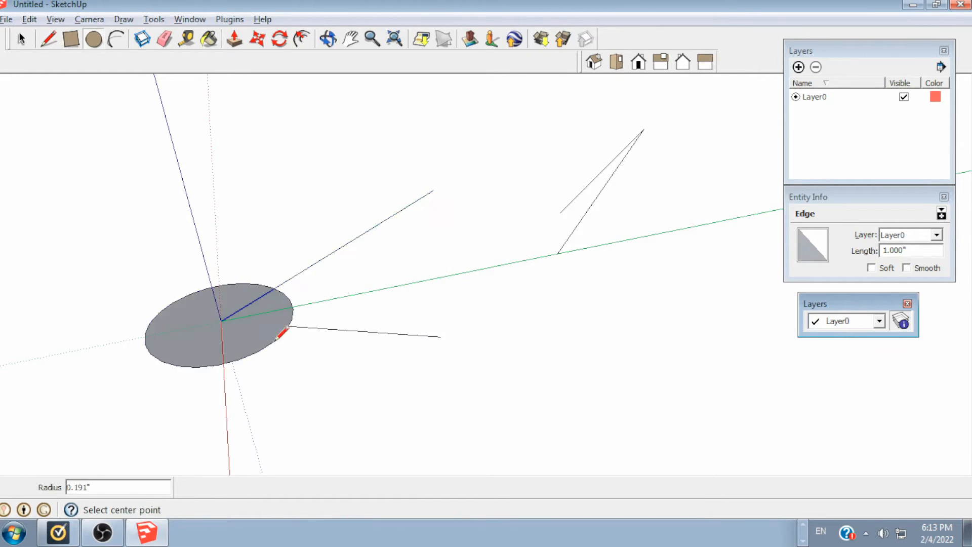
# - Draw a six-sided polygon centred on the green axis, try a 1-inch radius, and set its radius to 0.4 inch
pyautogui.click(123, 19)
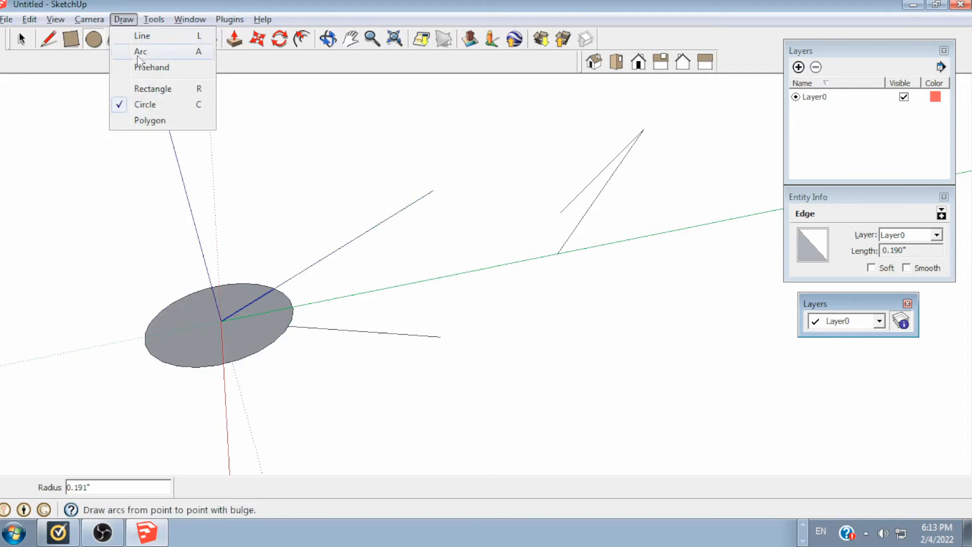
pyautogui.click(150, 122)
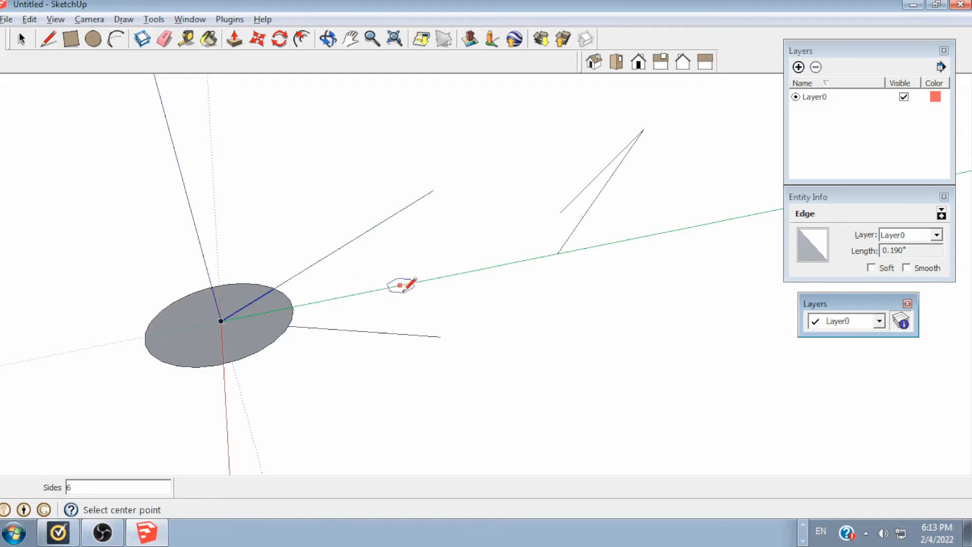
pyautogui.click(459, 273)
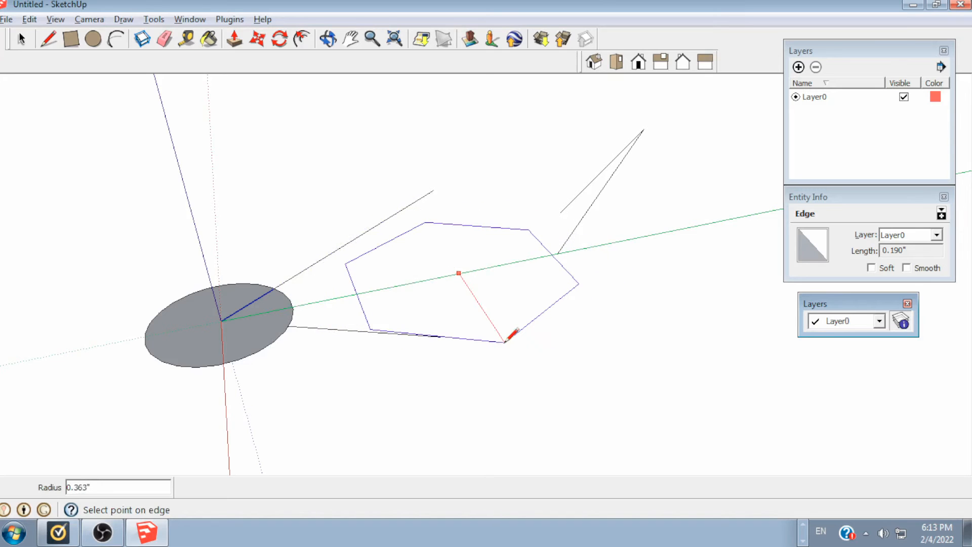
pyautogui.click(505, 342)
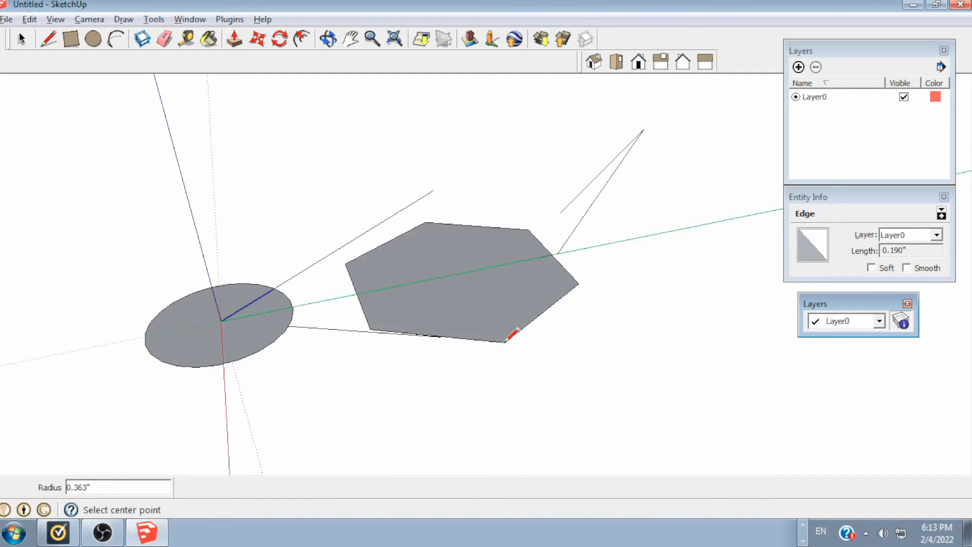
pyautogui.write('1')
pyautogui.press('Return')
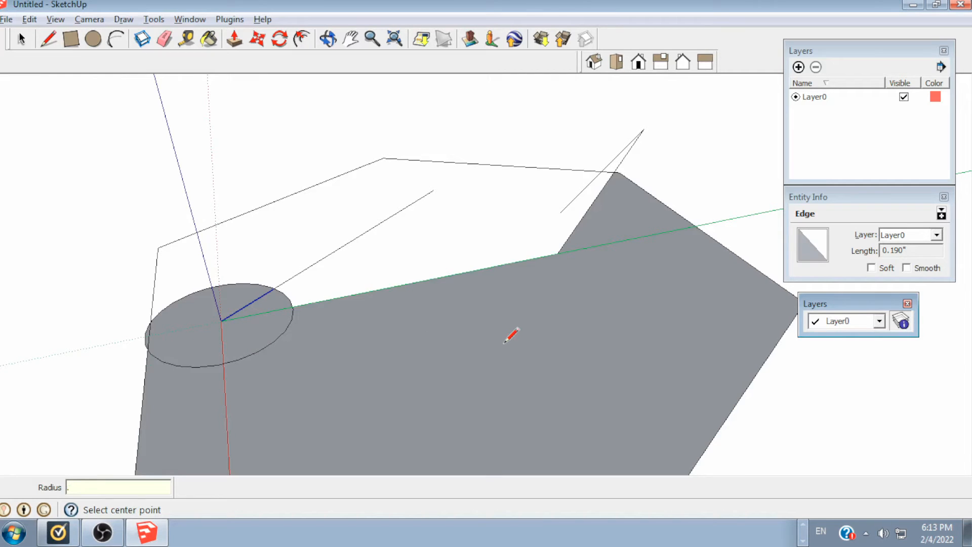
pyautogui.press('Return')
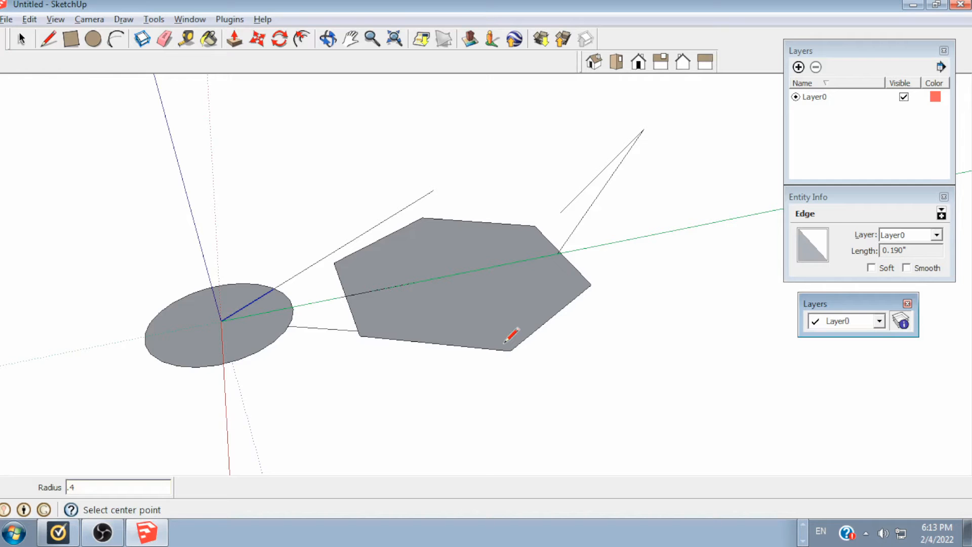
# - Push/Pull the polygon's half on the near side of the green axis upward, try 1 inch, and set the distance to 0.5 inch
pyautogui.press('p')
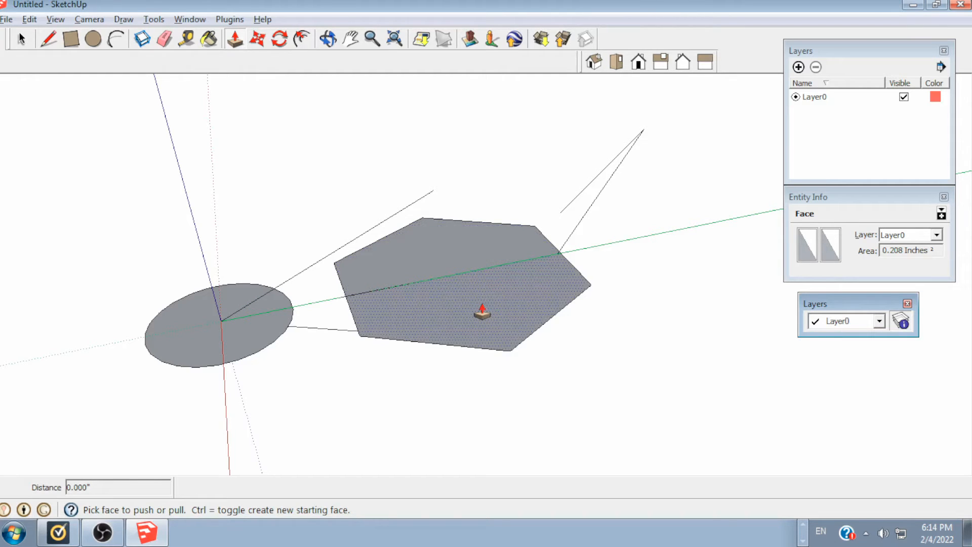
pyautogui.moveTo(483, 311); pyautogui.dragTo(451, 158)
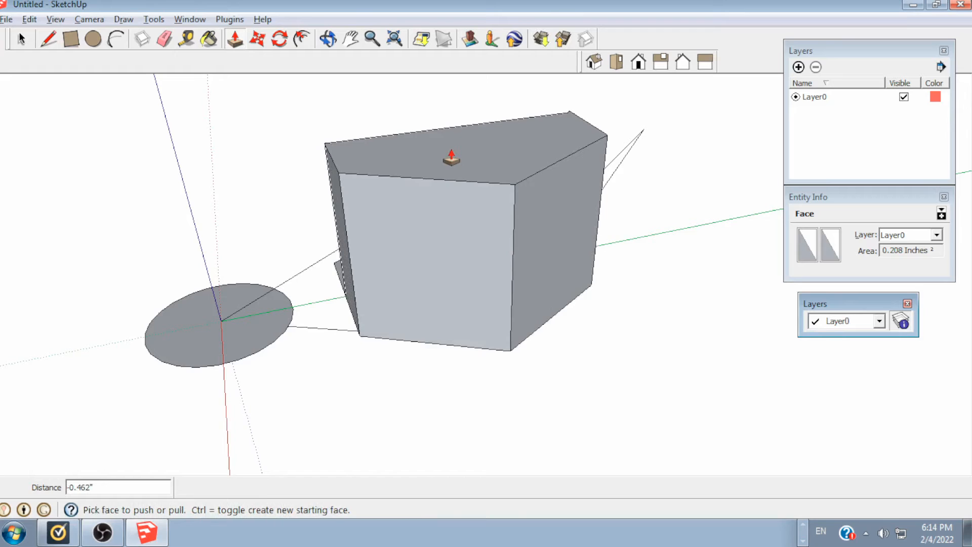
pyautogui.write('1')
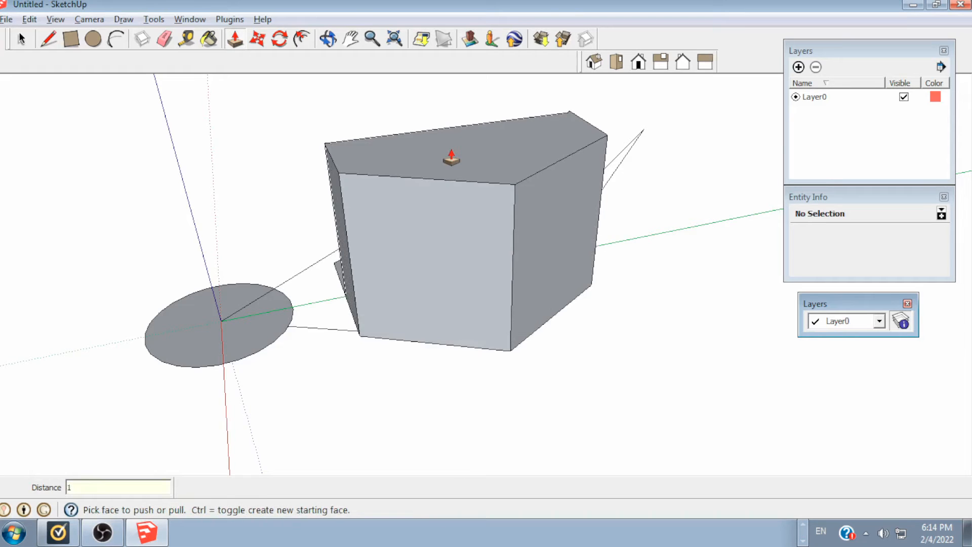
pyautogui.press('Return')
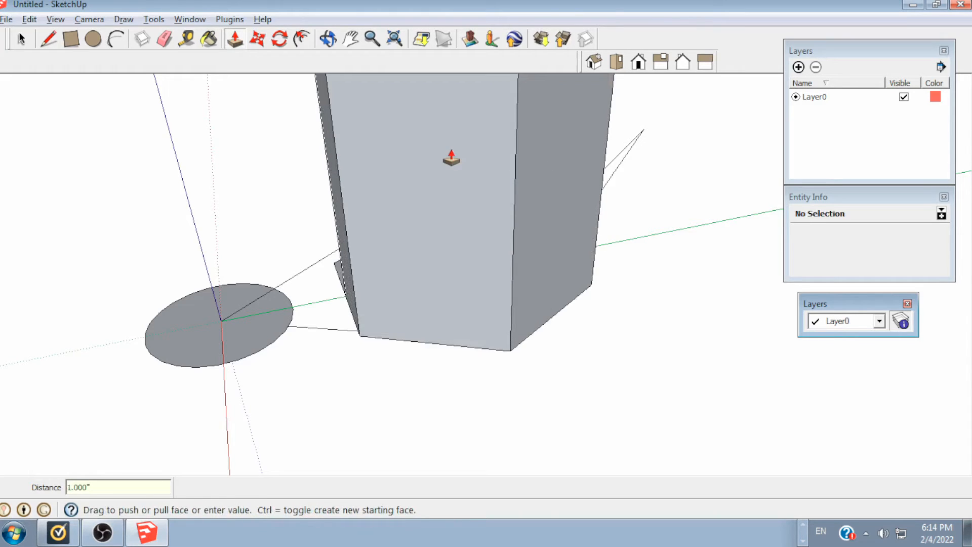
pyautogui.write('.5')
pyautogui.press('Return')
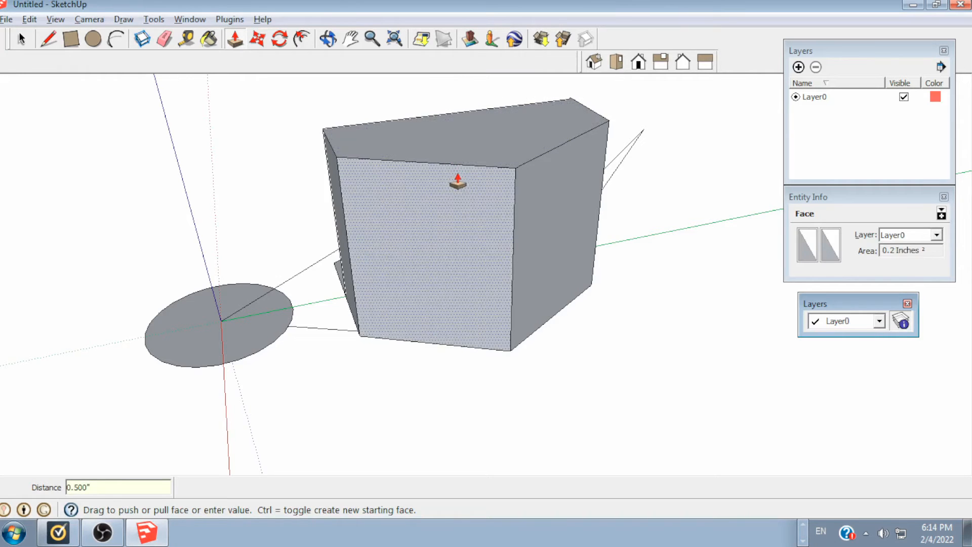
# - Examine the extruded half polygon from underneath
pyautogui.press('o')
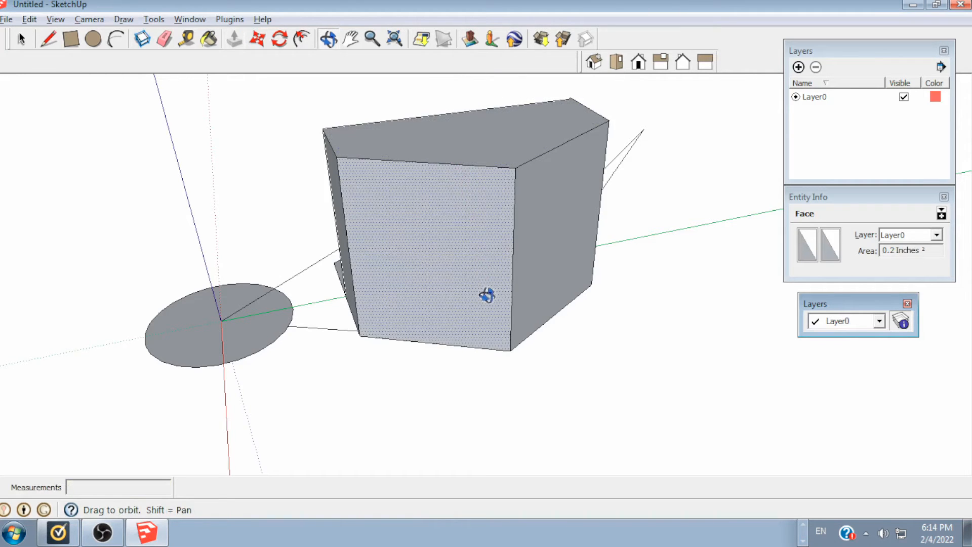
pyautogui.moveTo(487, 309); pyautogui.dragTo(573, 28)
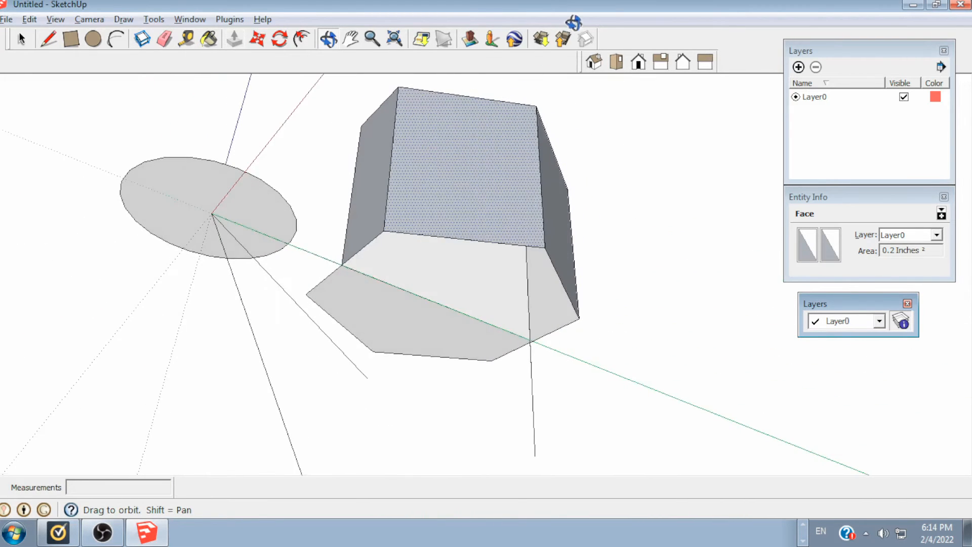
pyautogui.moveTo(528, 223); pyautogui.dragTo(492, 106)
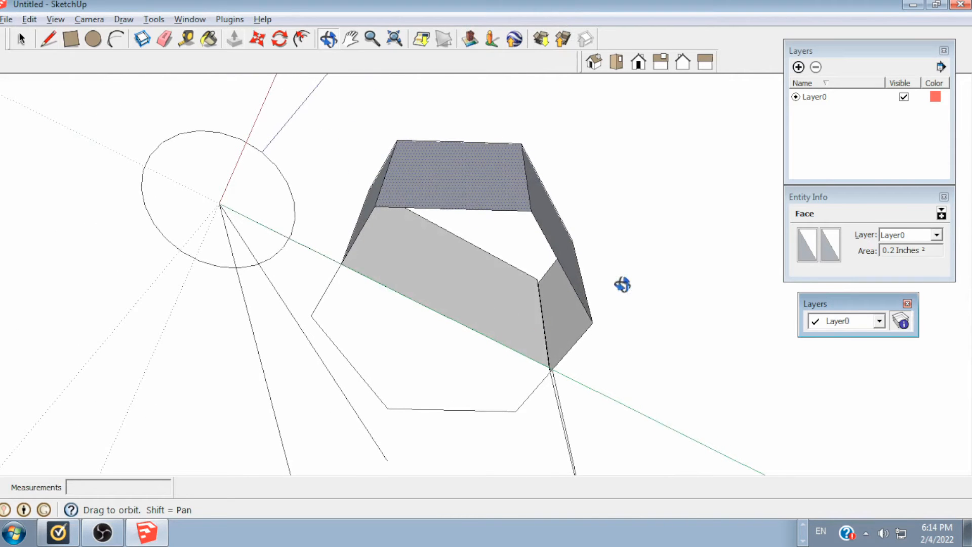
# - Close the half polygon's open underside with a line about 0.42 inch long from an inner corner to the green-axis edge, and erase the line
pyautogui.press('l')
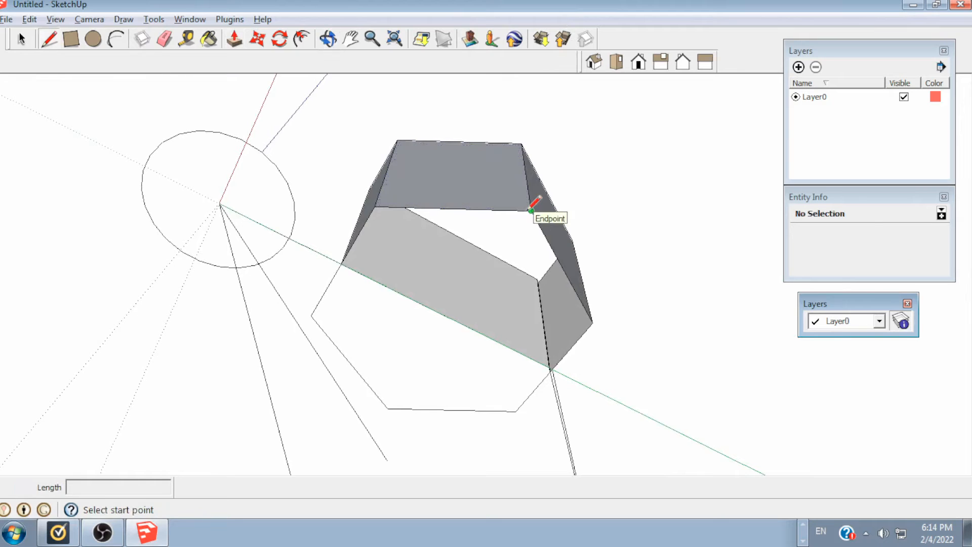
pyautogui.click(532, 210)
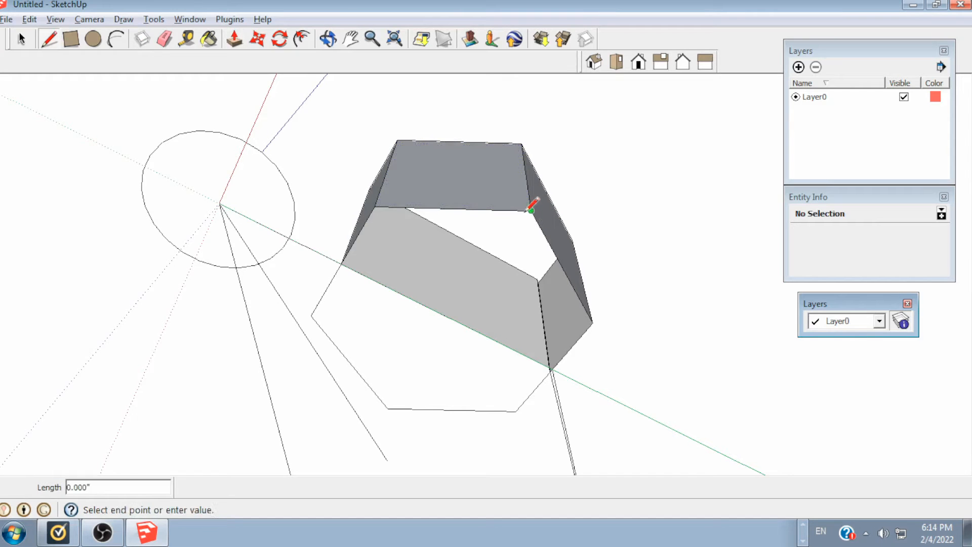
pyautogui.click(411, 299)
pyautogui.press('space')
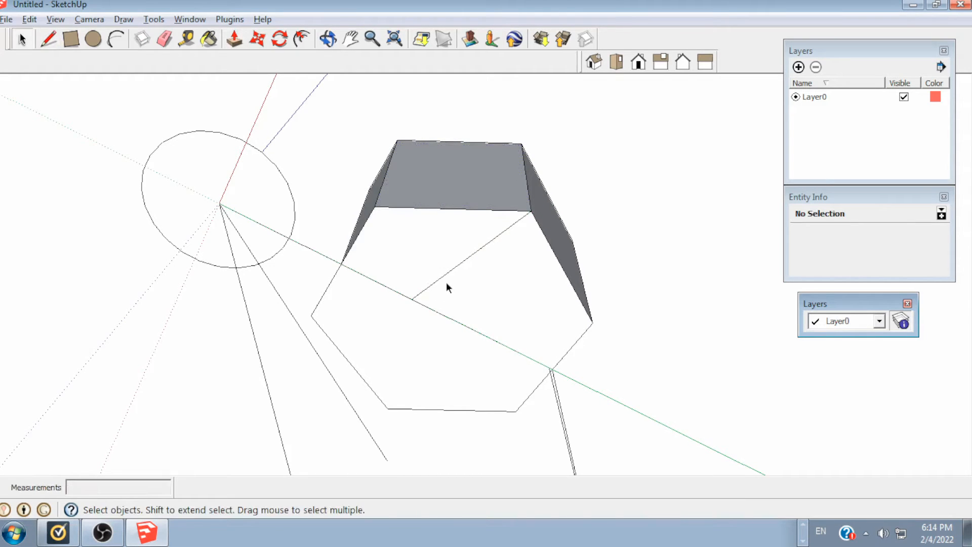
pyautogui.click(455, 265)
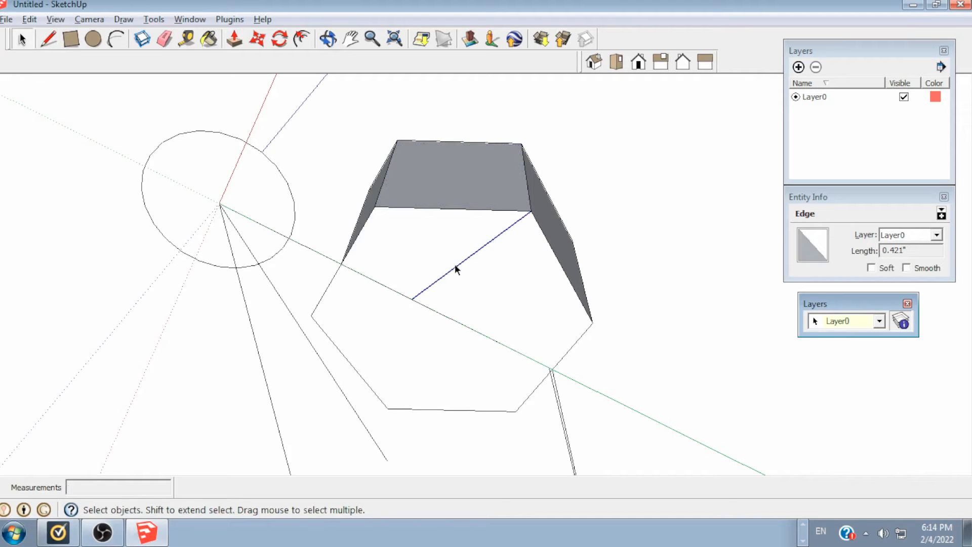
pyautogui.press('Delete')
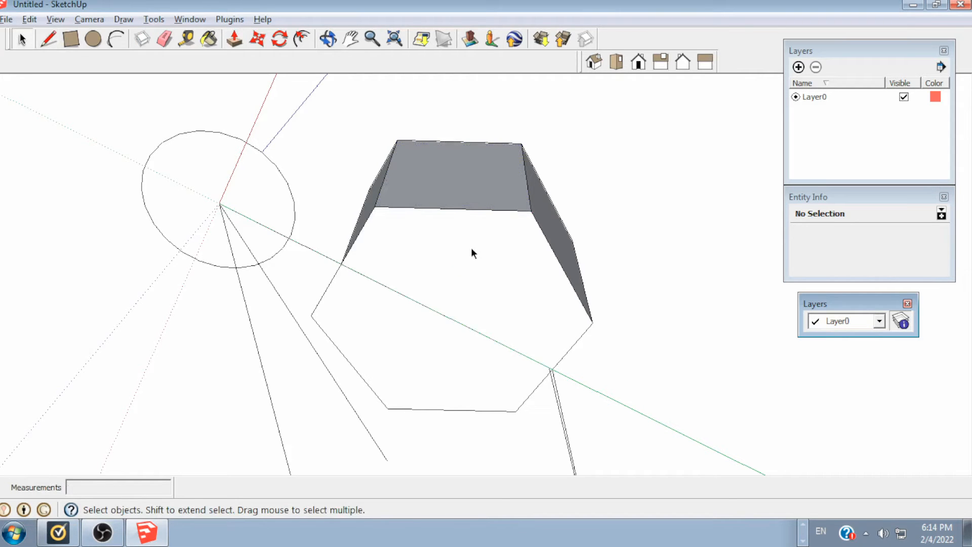
# - View the model from above, with the origin circle and the empty area near the red axis in sight
pyautogui.press('o')
pyautogui.moveTo(475, 252); pyautogui.dragTo(481, 332)
pyautogui.moveTo(371, 311)
pyautogui.mouseDown()
pyautogui.moveTo(434, 267)
pyautogui.moveTo(375, 314)
pyautogui.mouseUp()
pyautogui.keyDown('shift'); pyautogui.moveTo(321, 381); pyautogui.dragTo(395, 307); pyautogui.keyUp('shift')
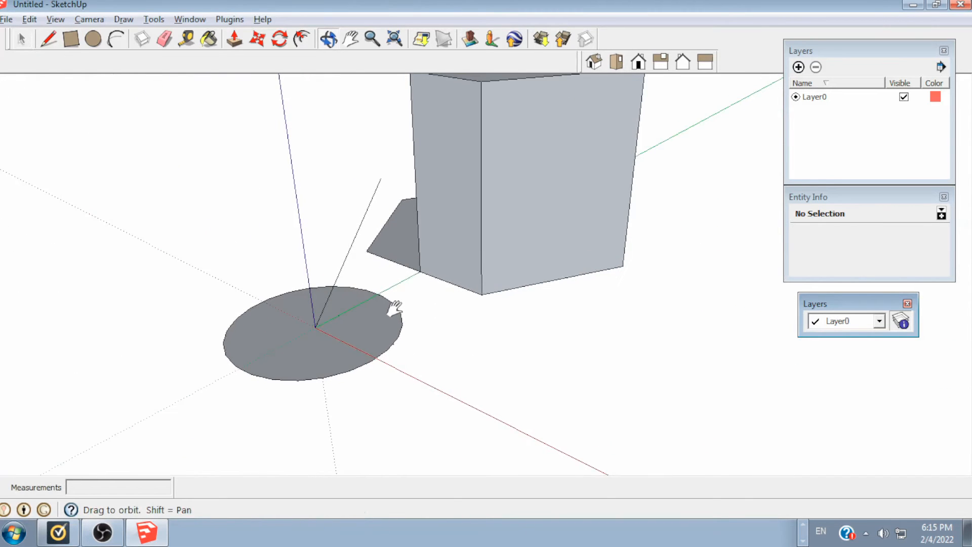
pyautogui.press('space')
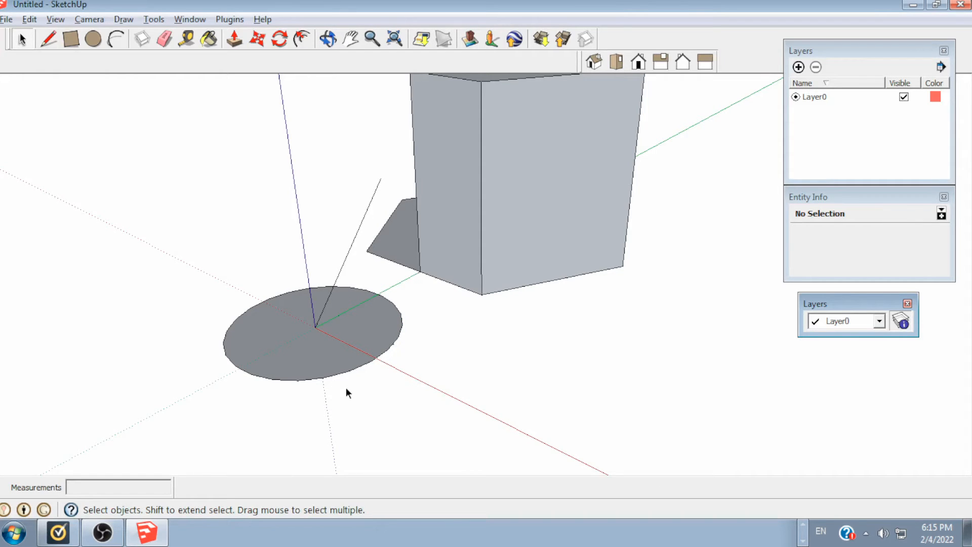
pyautogui.press('l')
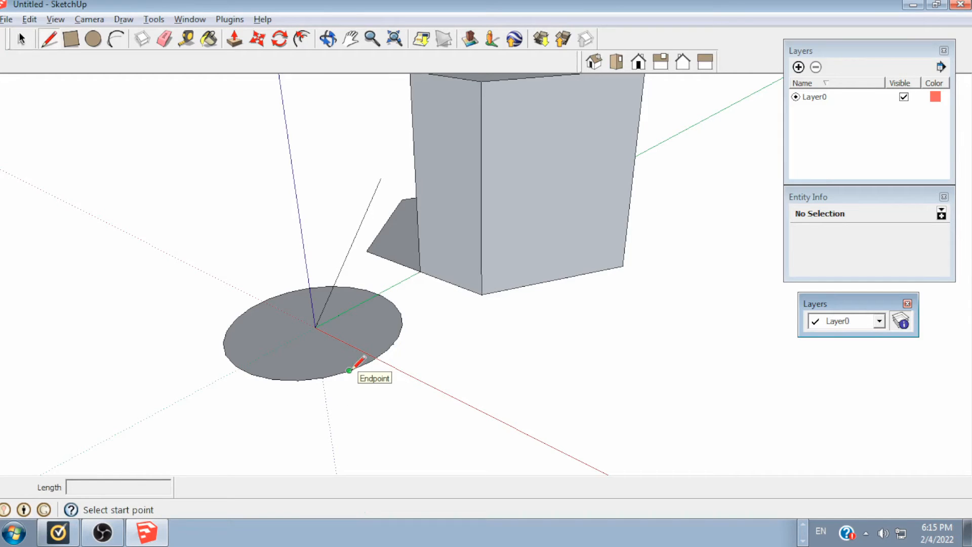
pyautogui.click(316, 327)
pyautogui.press('space')
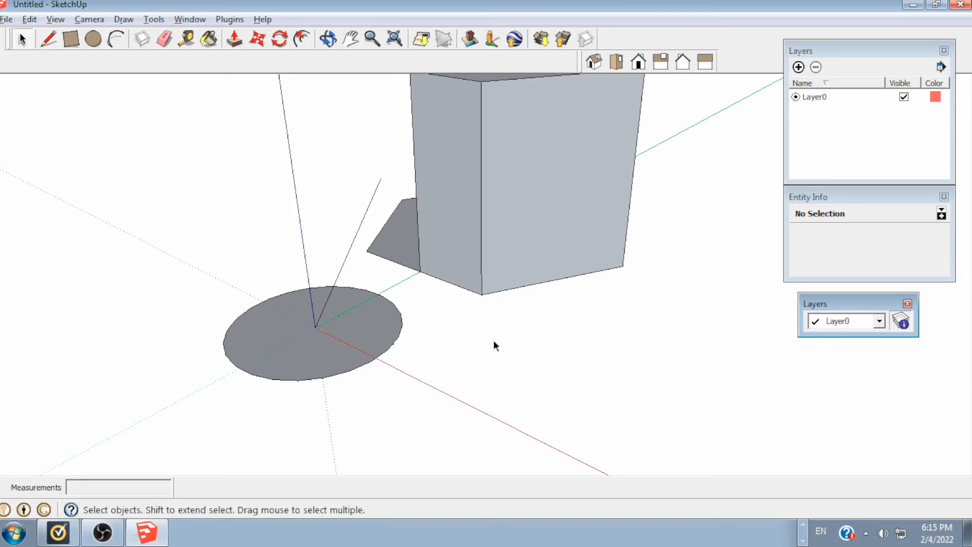
# - Draw a circle with a radius of about 0.15 inch on the ground between the extruded block and the red axis
pyautogui.press('c')
pyautogui.click(522, 357)
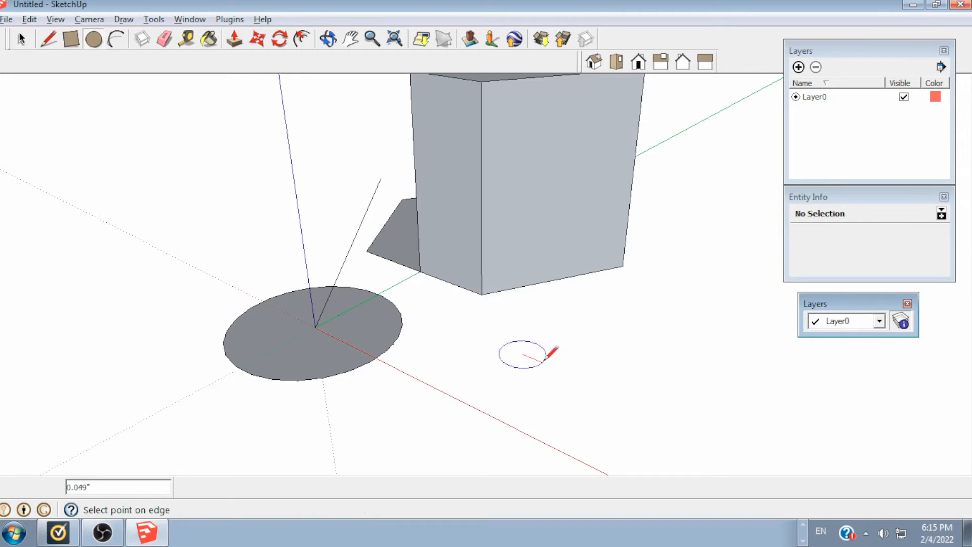
pyautogui.click(593, 380)
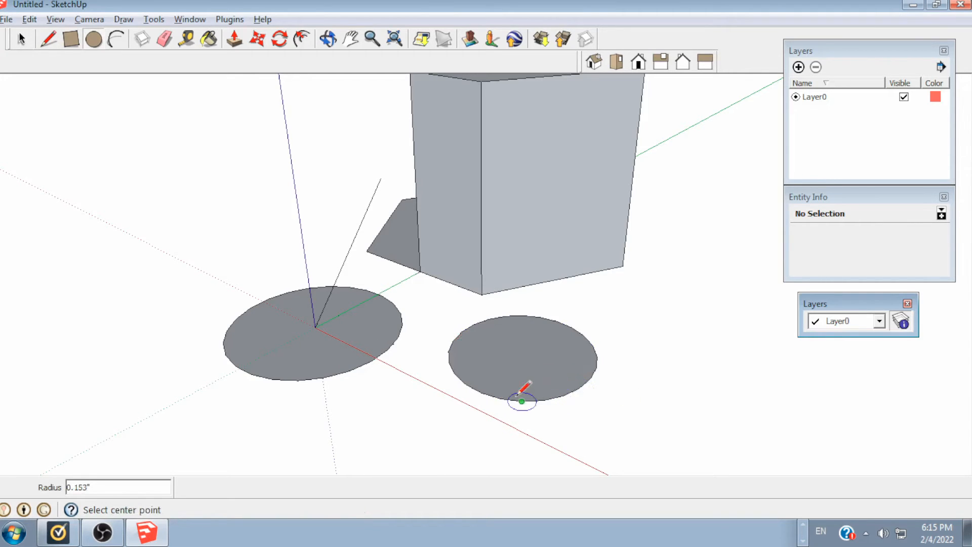
pyautogui.press('space')
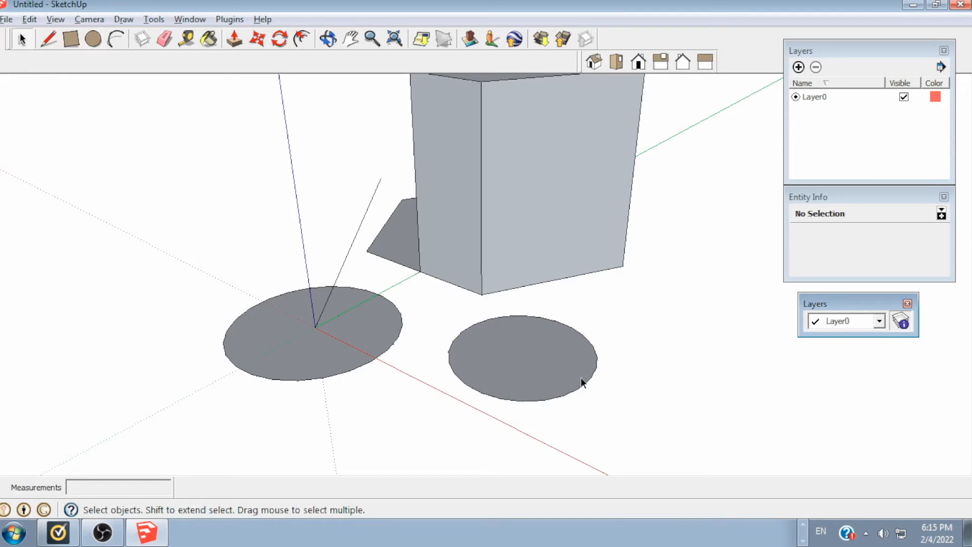
# - Draw a rectangle of about 0.44 by 0.35 inch from the new circle's centre outward, overlapping part of the circle
pyautogui.press('l')
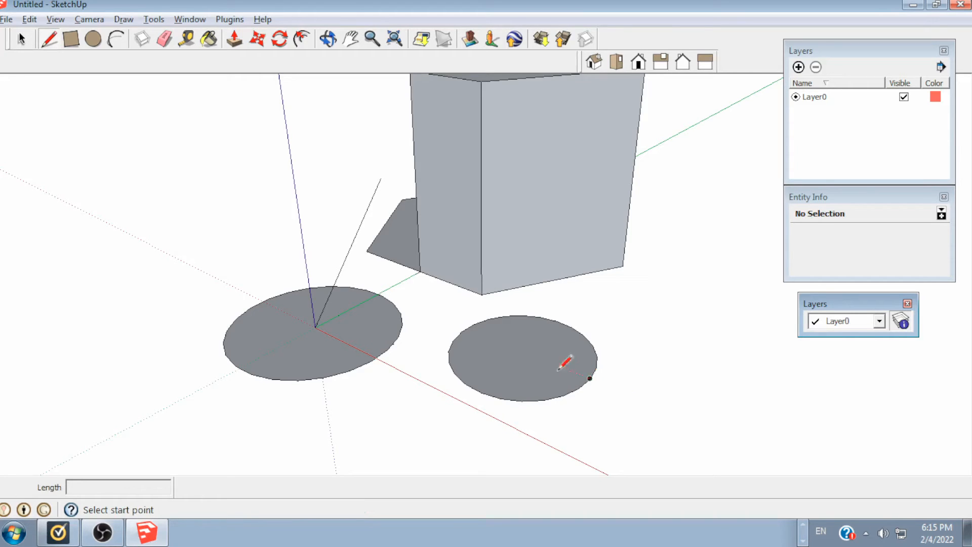
pyautogui.click(522, 352)
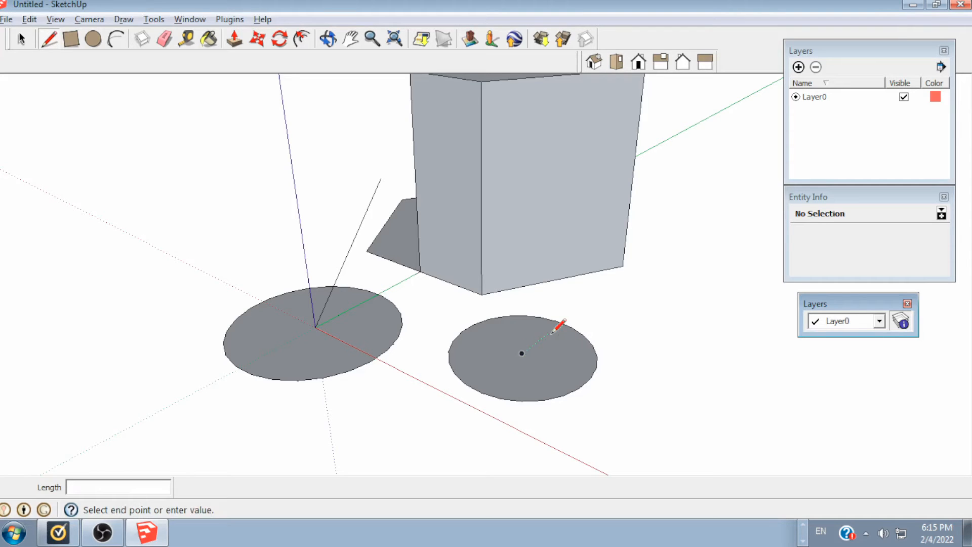
pyautogui.press('r')
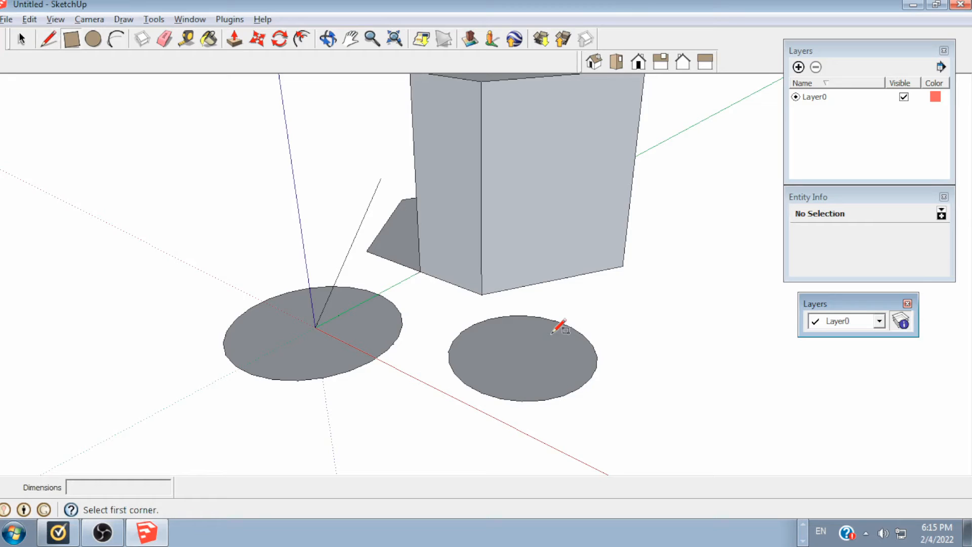
pyautogui.click(521, 353)
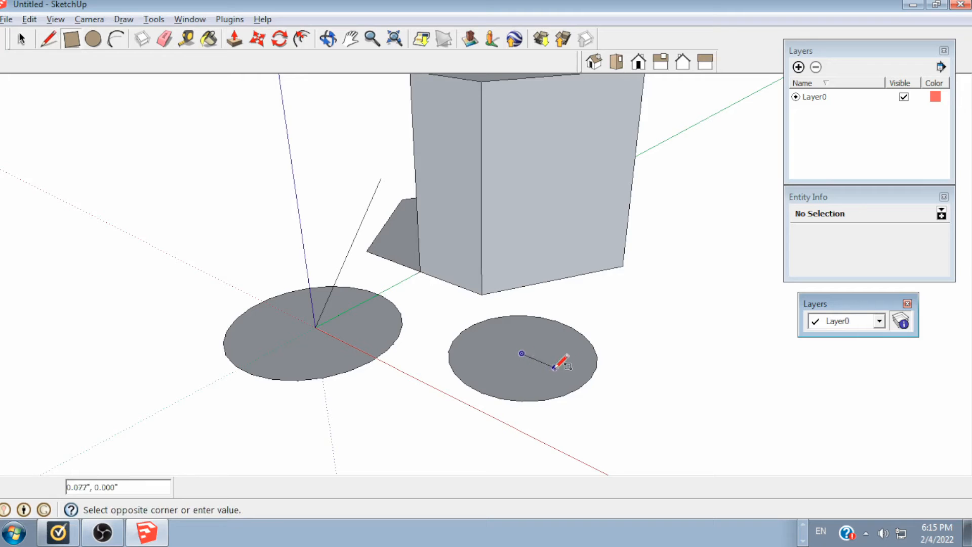
pyautogui.click(763, 319)
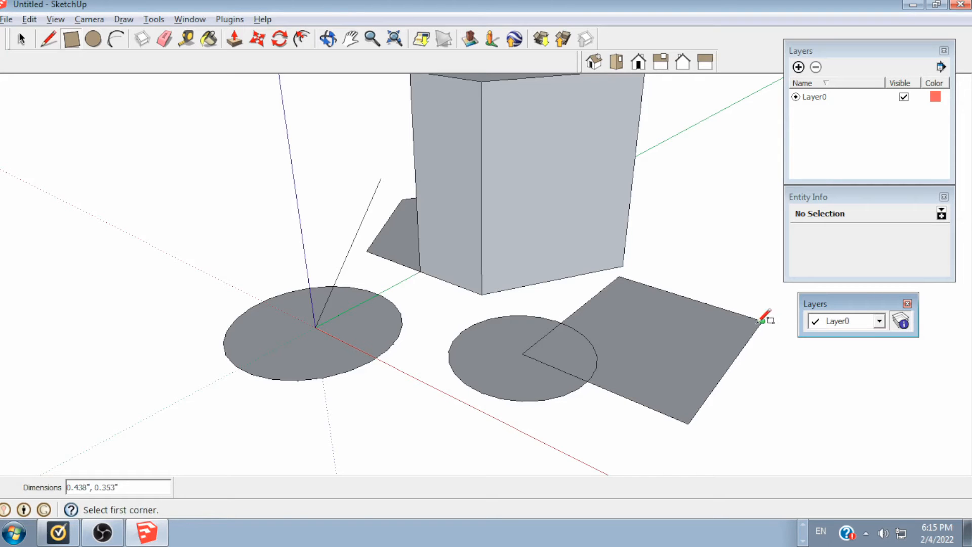
pyautogui.press('space')
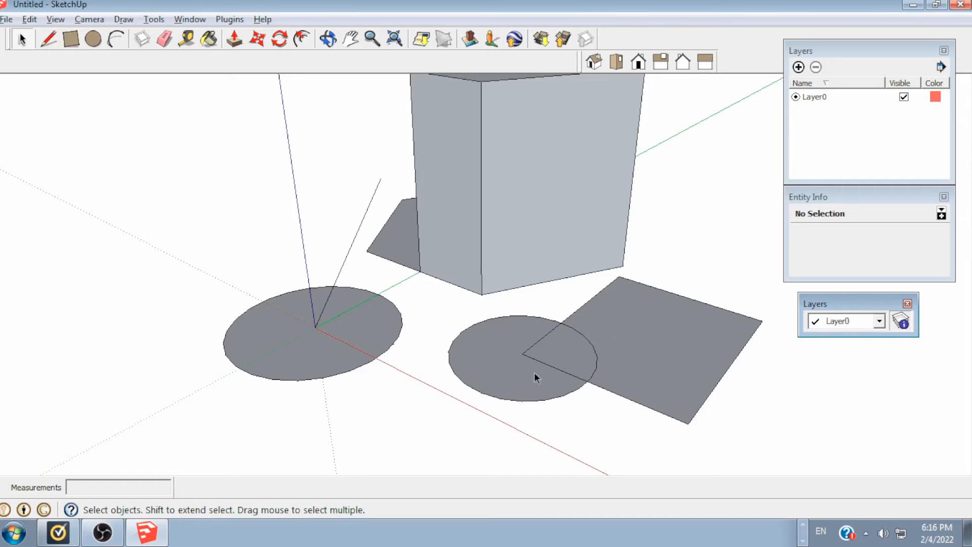
# - Select in turn the circle's larger part, the area shared with the rectangle, and the rest of the rectangle
pyautogui.click(502, 372)
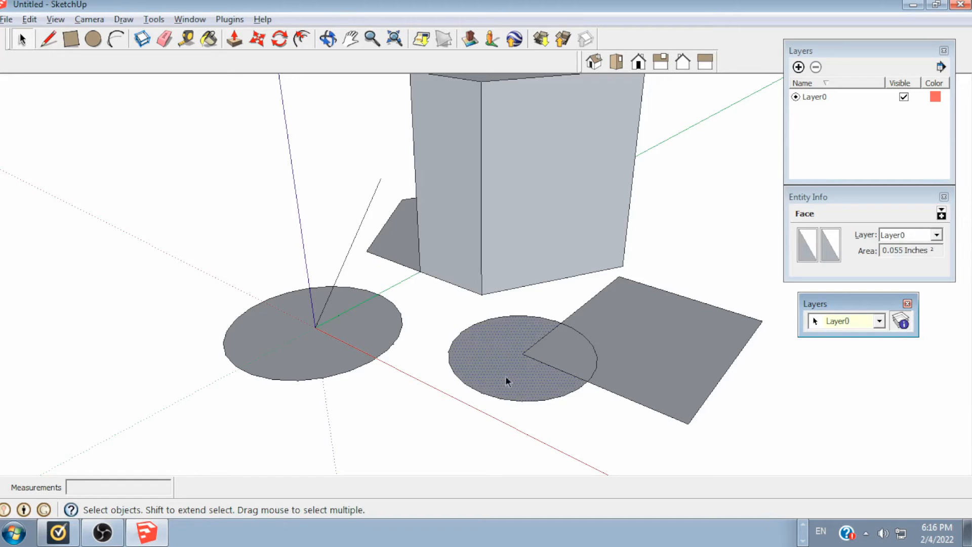
pyautogui.click(565, 348)
pyautogui.click(628, 343)
# - Try Push/Pull upward on the area shared by the circle and rectangle, and undo it
pyautogui.press('p')
pyautogui.moveTo(560, 346); pyautogui.dragTo(553, 251)
pyautogui.hotkey('ctrl', 'z')
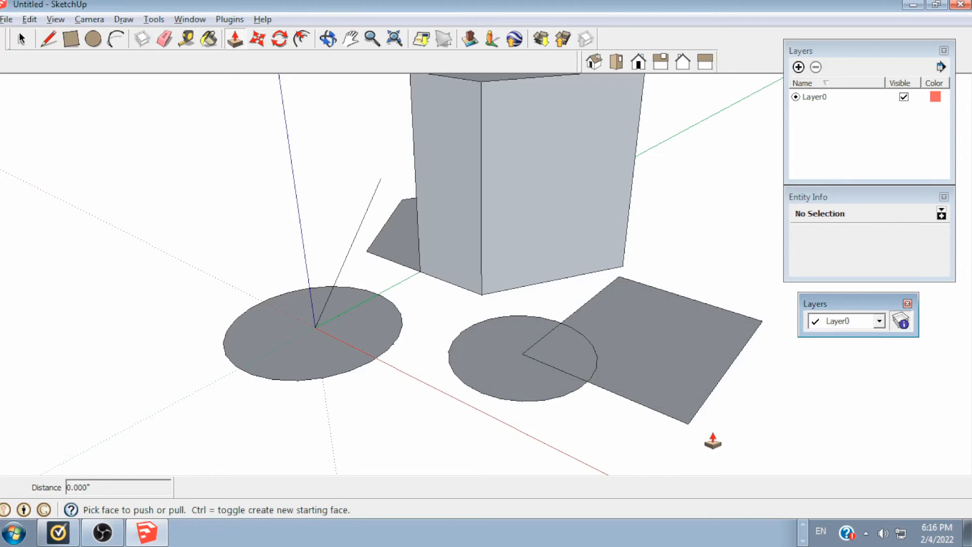
pyautogui.press('space')
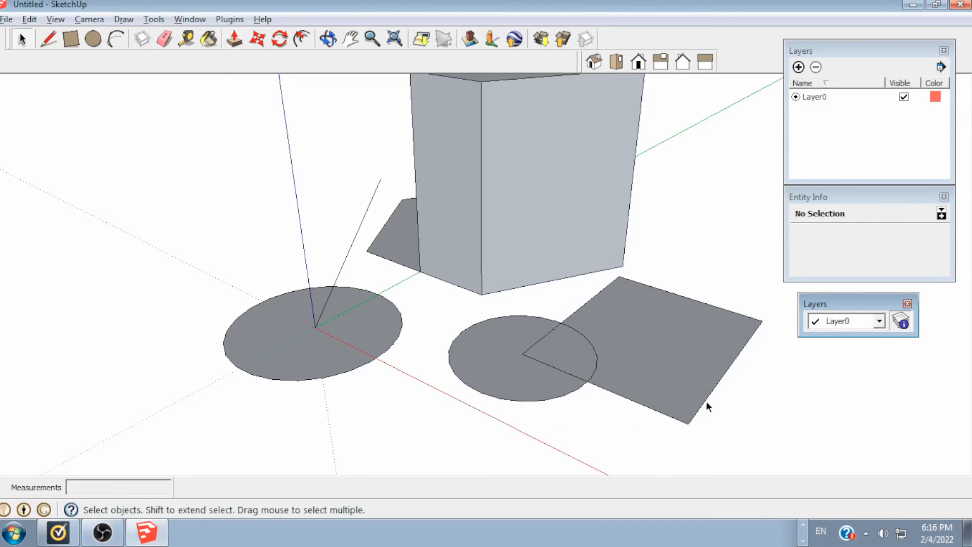
# - Select the whole circle with the two rectangle edges inside it, and make them a group
pyautogui.click(699, 397)
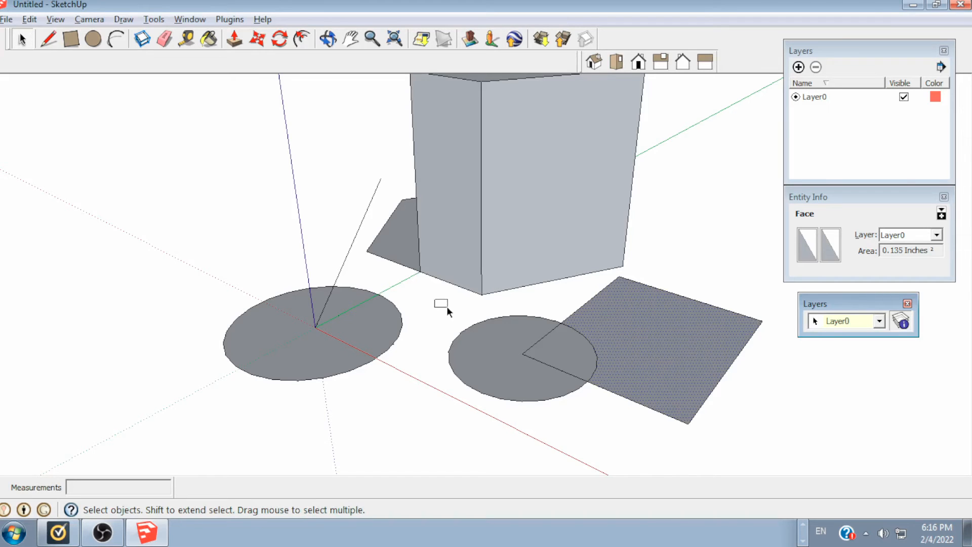
pyautogui.moveTo(446, 306); pyautogui.dragTo(617, 444)
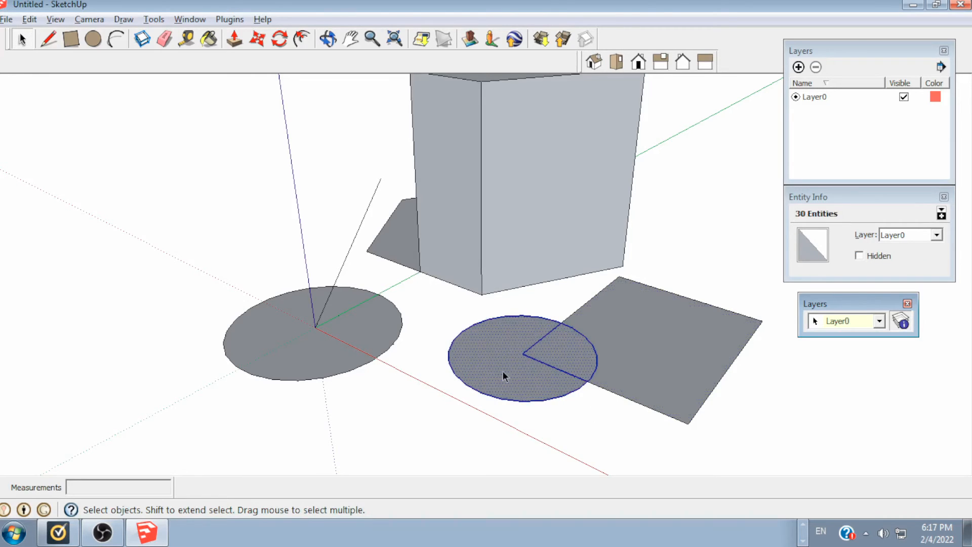
pyautogui.rightClick(501, 354)
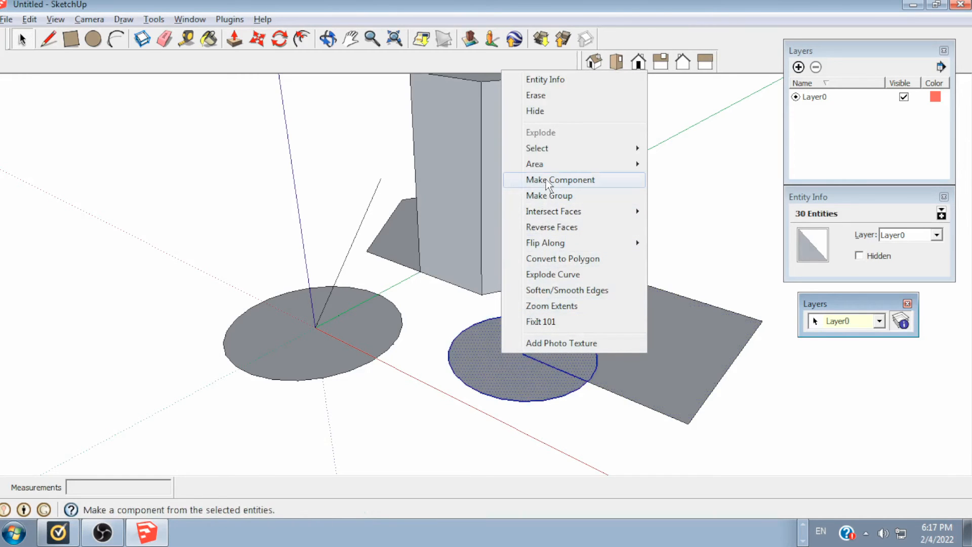
pyautogui.click(546, 195)
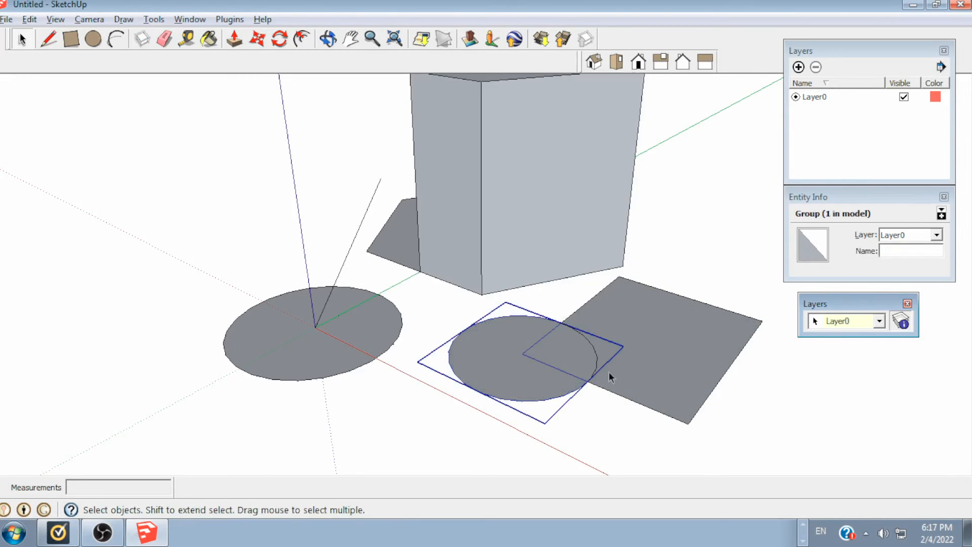
pyautogui.press('m')
pyautogui.click(537, 362)
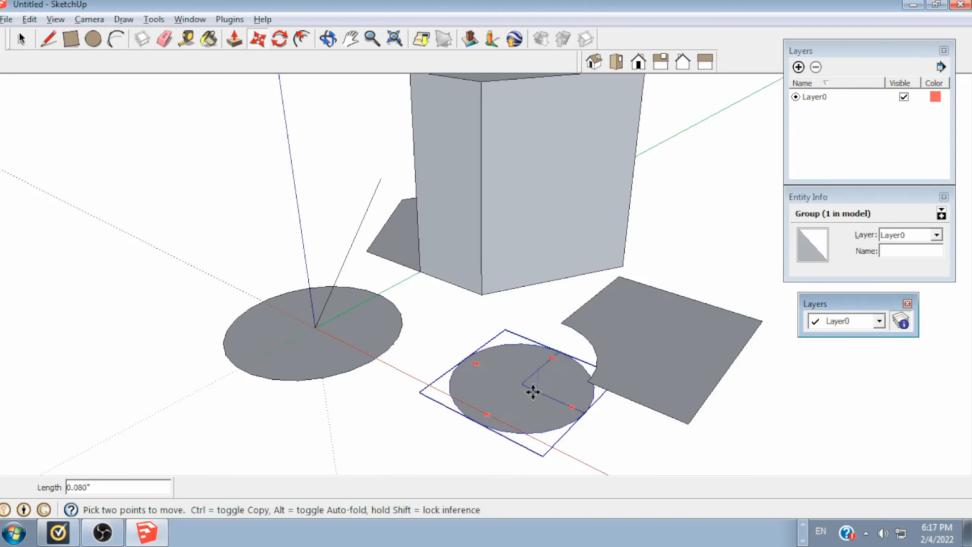
pyautogui.press('Escape')
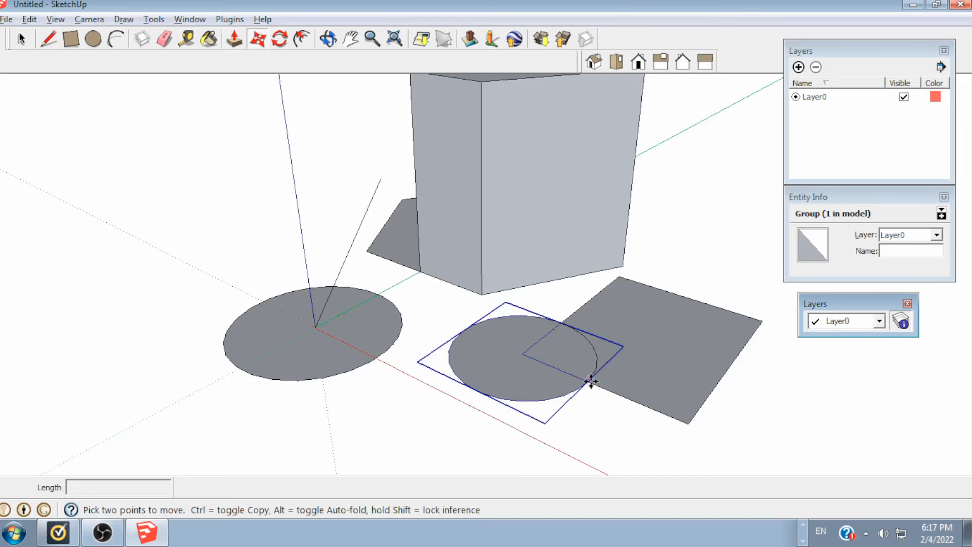
# - Draw a loose line about 0.16 inch long across the middle of the grouped circle, outside the group
pyautogui.press('l')
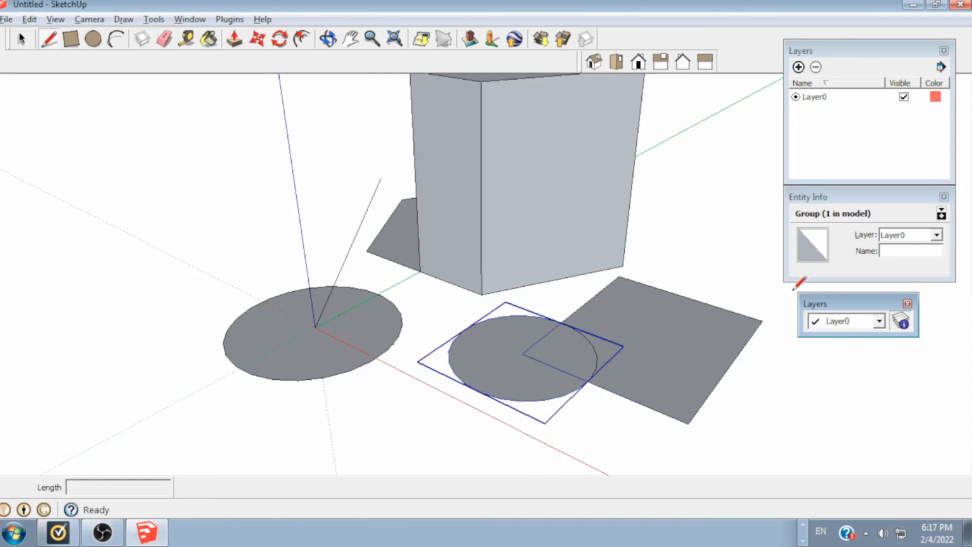
pyautogui.click(499, 345)
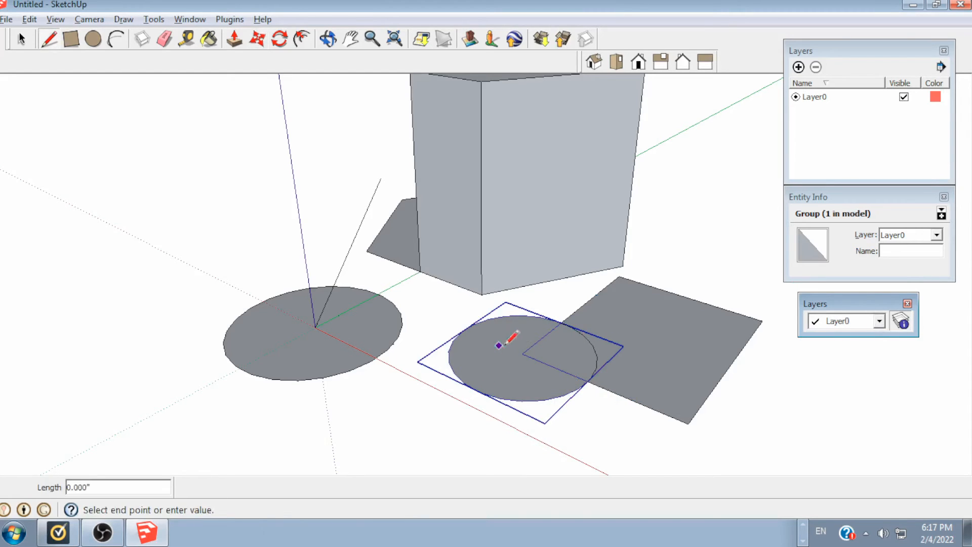
pyautogui.click(547, 383)
pyautogui.press('space')
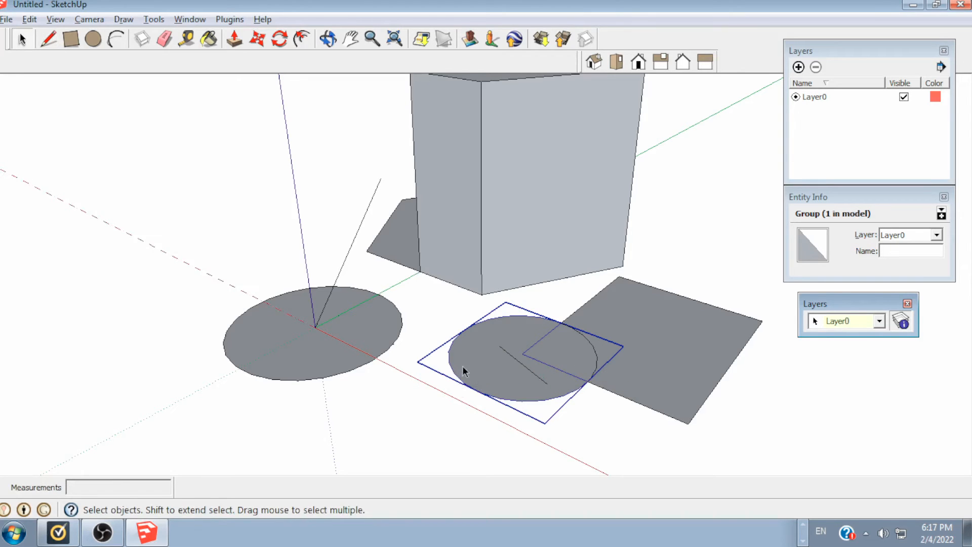
# - Move the circle group a short distance away from the rectangle, toward the red axis
pyautogui.press('m')
pyautogui.click(461, 367)
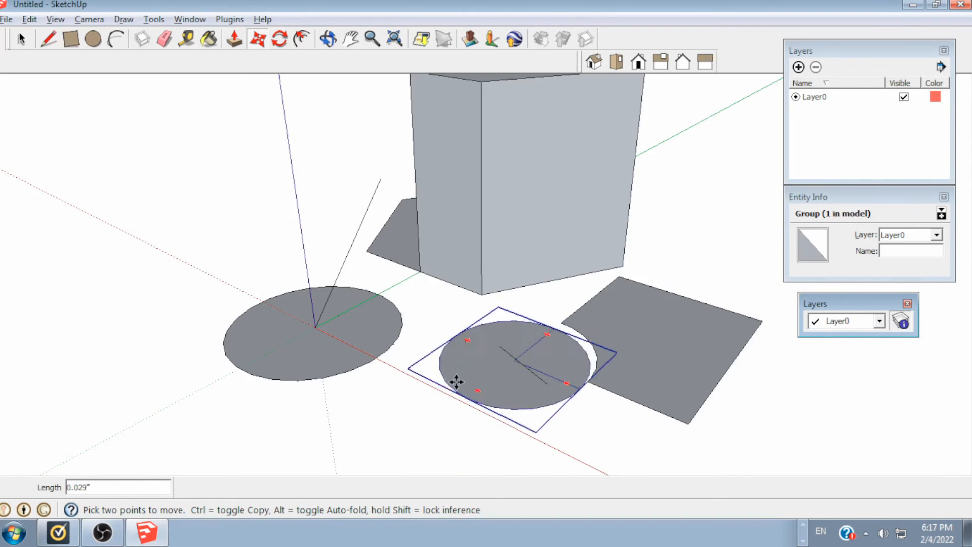
pyautogui.click(451, 379)
pyautogui.press('space')
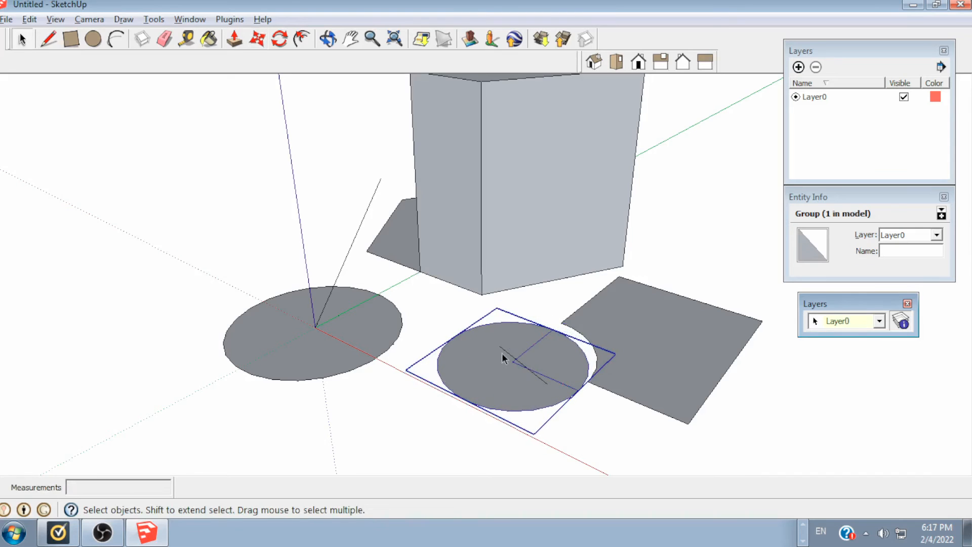
# - Select the loose line lying across the grouped circle and cut it from the model
pyautogui.click(510, 357)
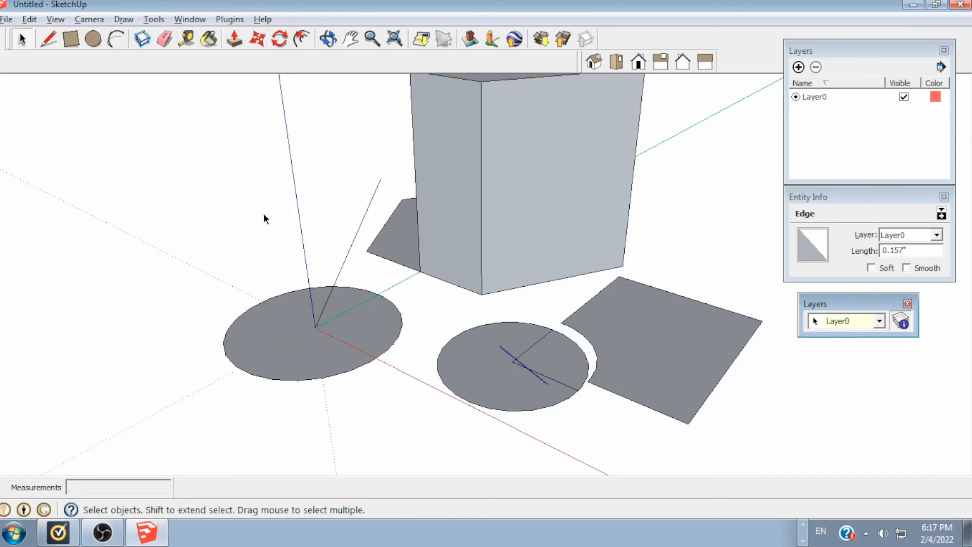
pyautogui.click(31, 21)
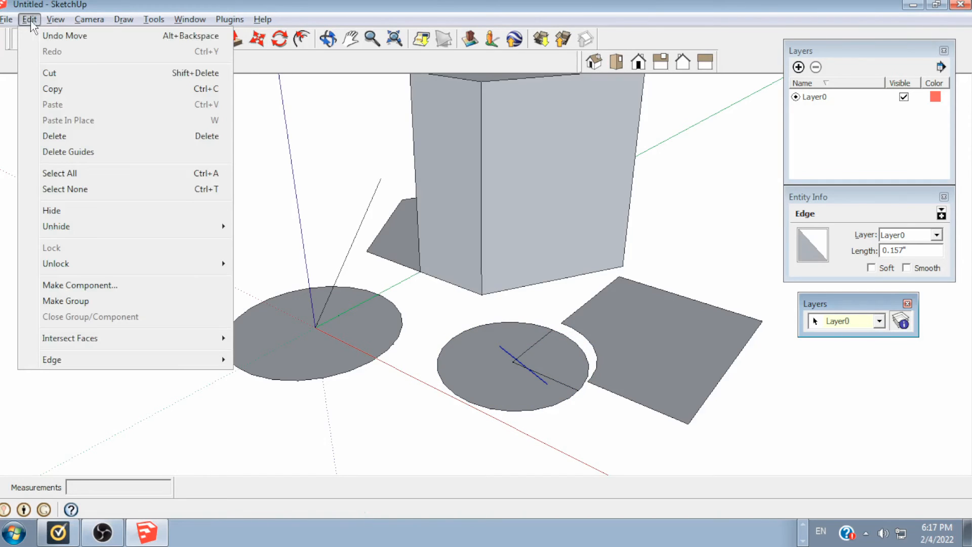
pyautogui.click(51, 76)
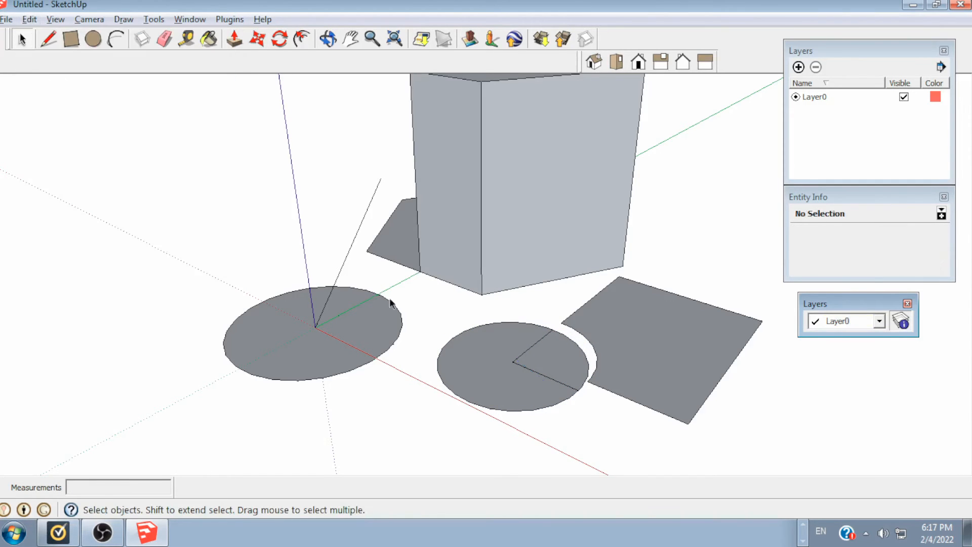
# - Open the circle group for editing, paste the cut line in place inside it, and close the group
pyautogui.click(505, 362)
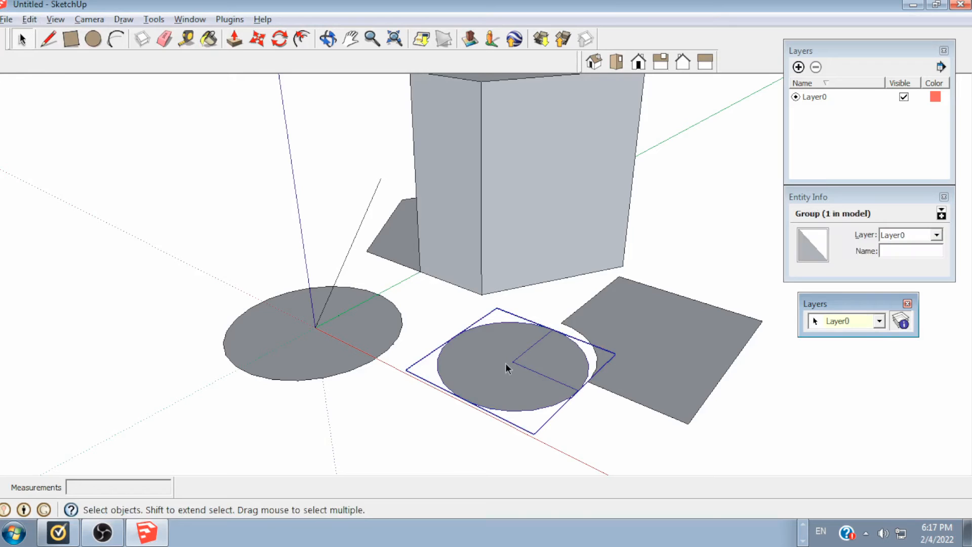
pyautogui.doubleClick(505, 363)
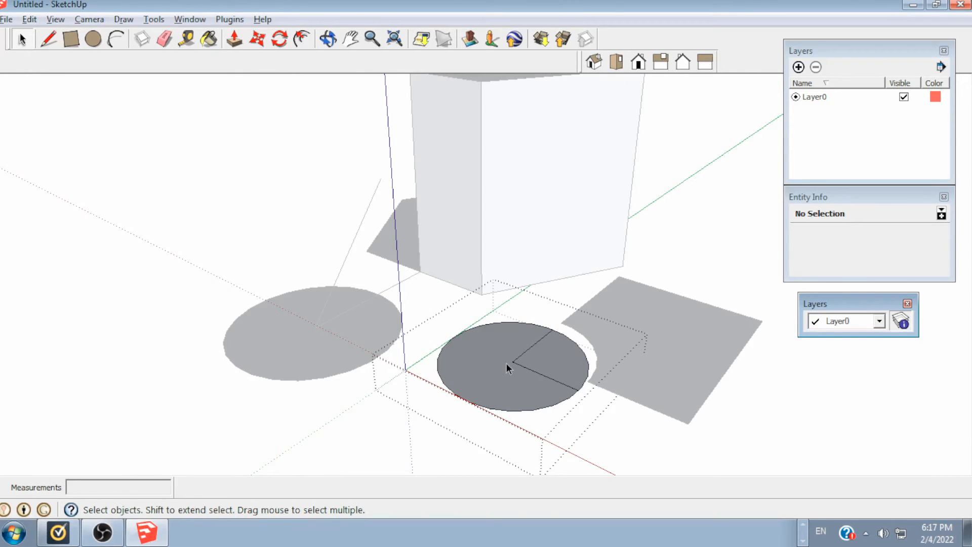
pyautogui.click(28, 19)
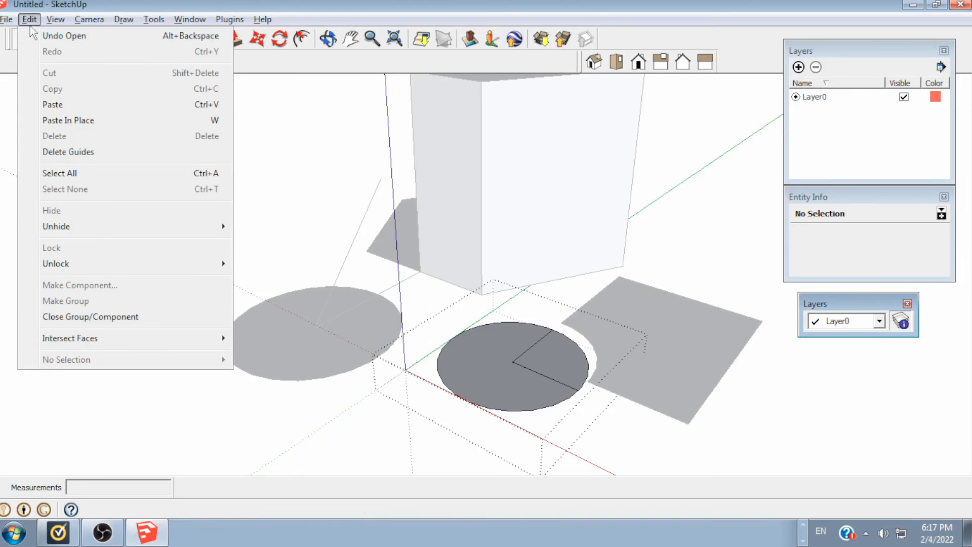
pyautogui.click(82, 120)
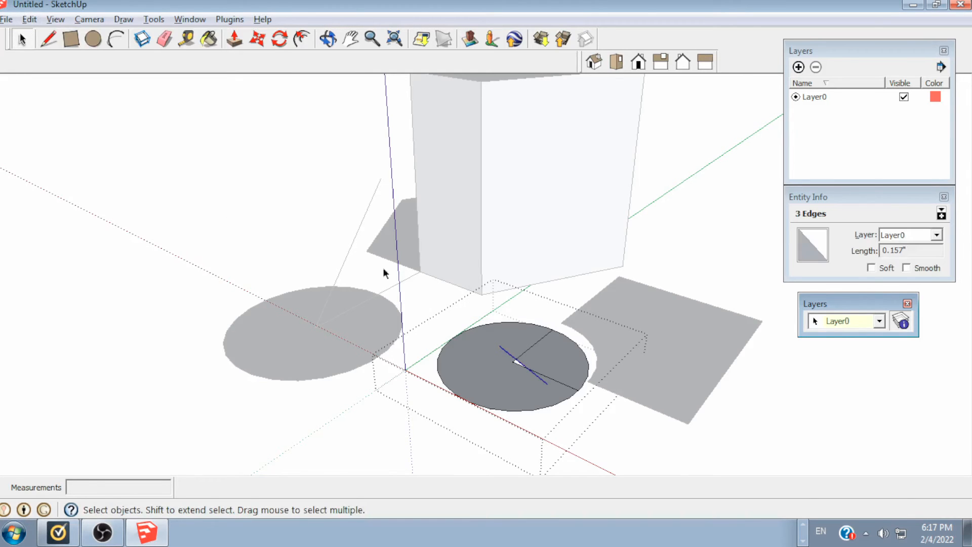
pyautogui.click(396, 434)
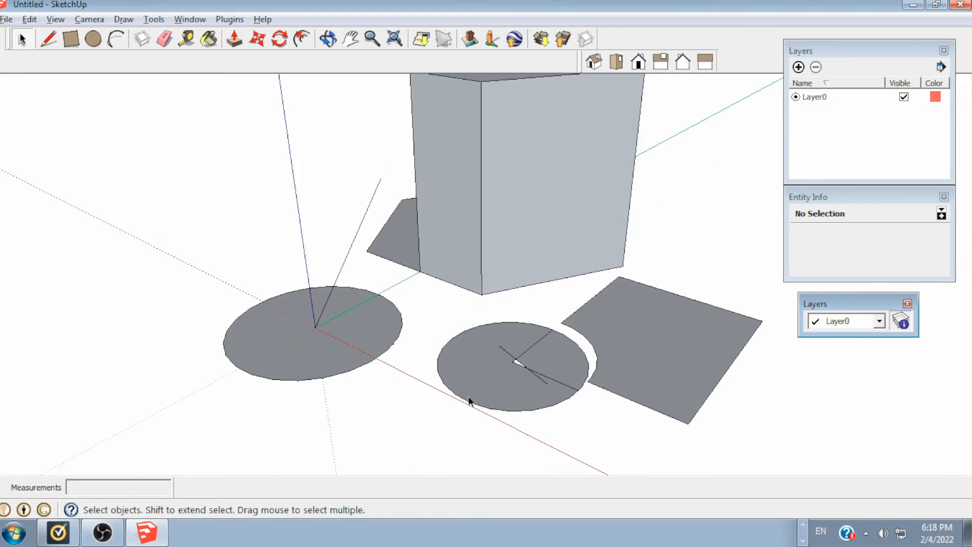
# - Move the circle group down along the blue axis by about 0.099 inch
pyautogui.click(484, 381)
pyautogui.press('m')
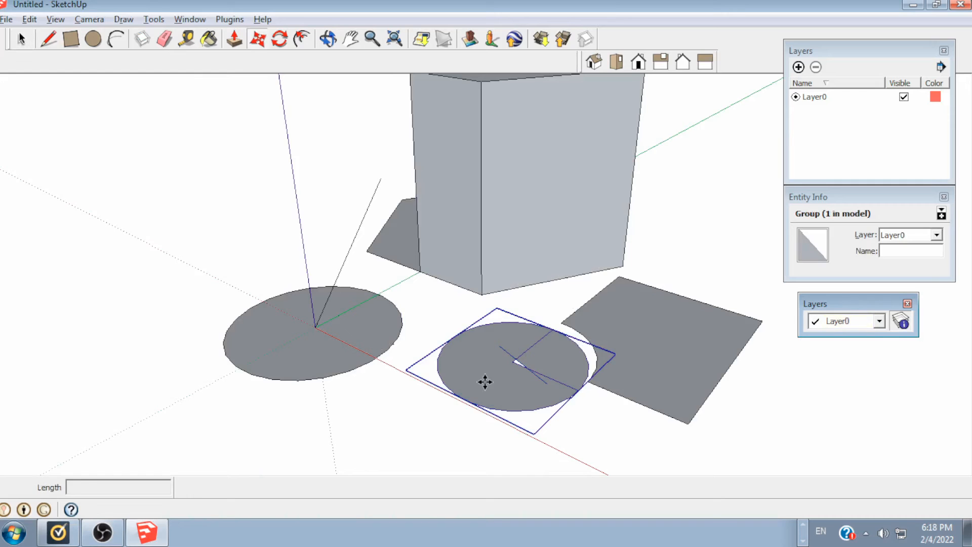
pyautogui.click(484, 380)
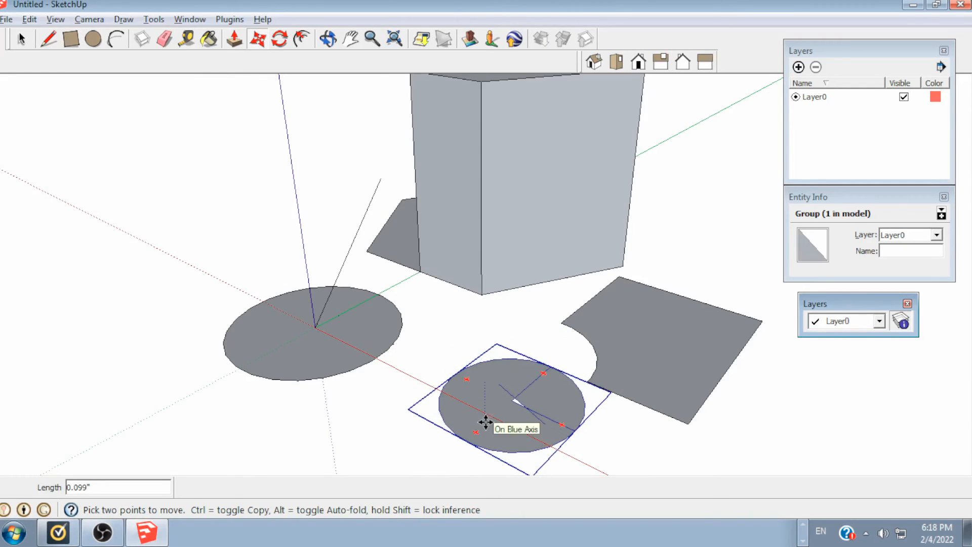
pyautogui.click(486, 421)
pyautogui.press('space')
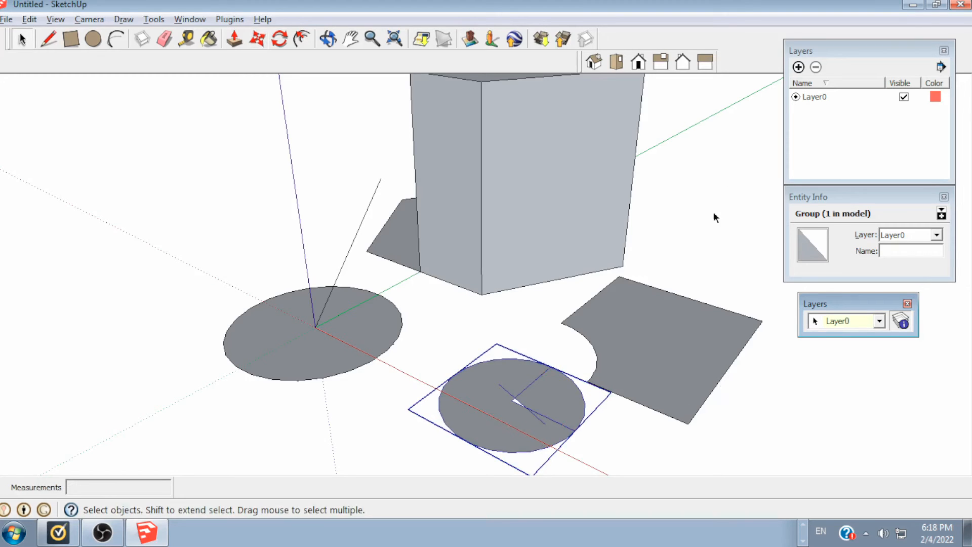
# - Check which layer the loose circle's face and the box's wide front face belong to
pyautogui.click(815, 99)
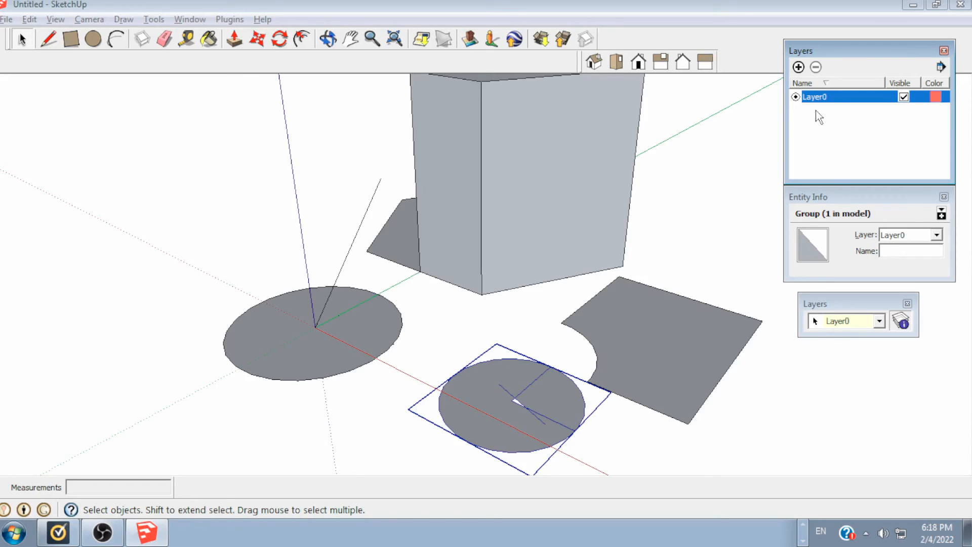
pyautogui.click(298, 357)
pyautogui.click(509, 200)
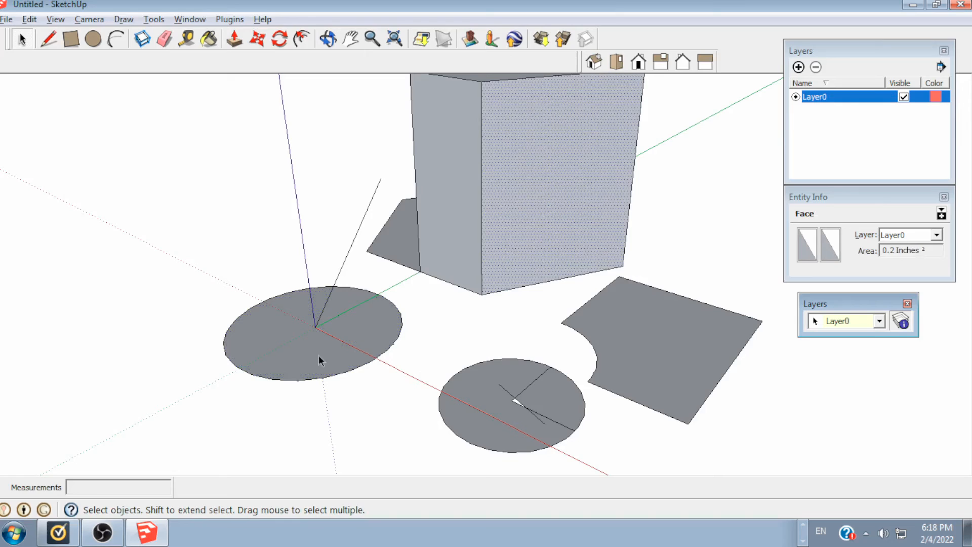
# - Select the circle group and add a new layer named circle
pyautogui.click(503, 396)
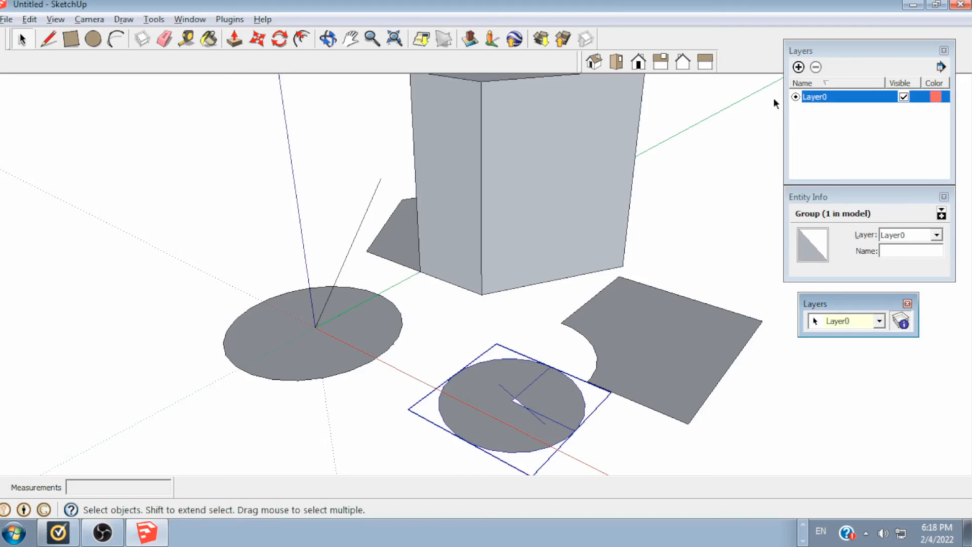
pyautogui.click(798, 66)
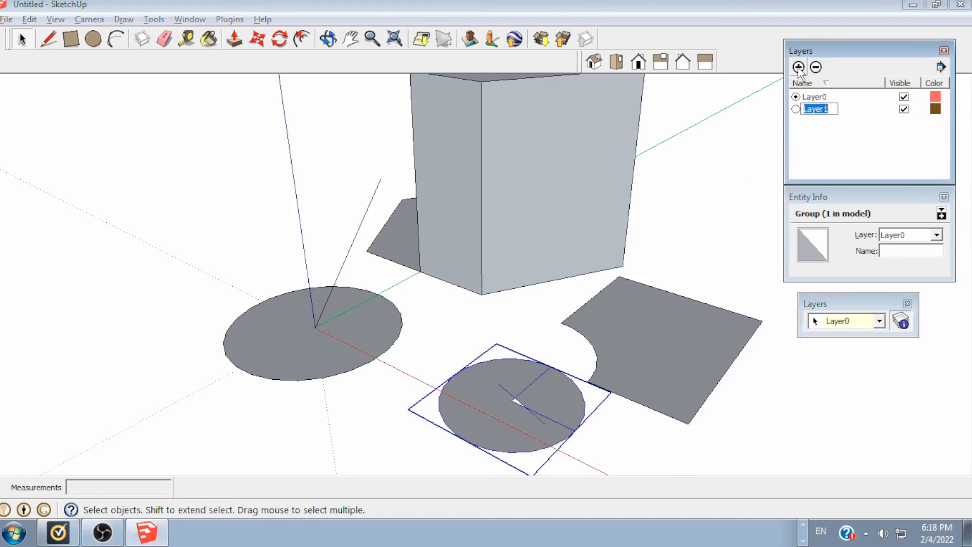
pyautogui.write('circle')
pyautogui.press('Return')
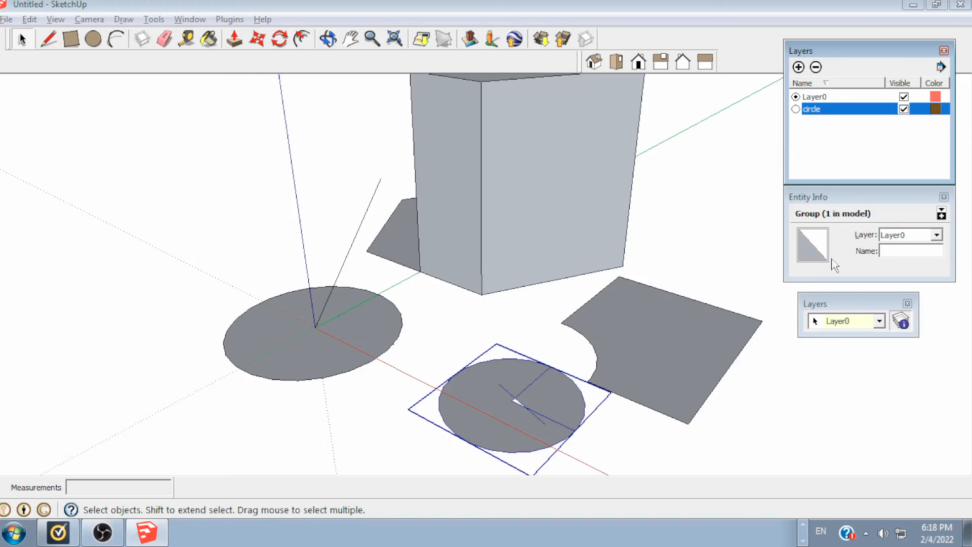
# - Assign the circle group to the circle layer and compare its layer with that of the notched rectangle's face
pyautogui.click(937, 234)
pyautogui.click(911, 254)
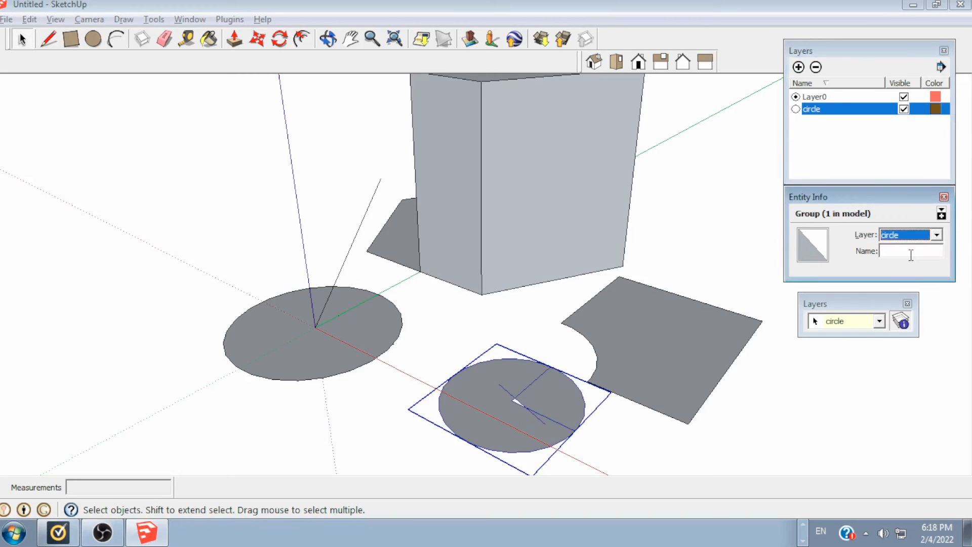
pyautogui.click(791, 399)
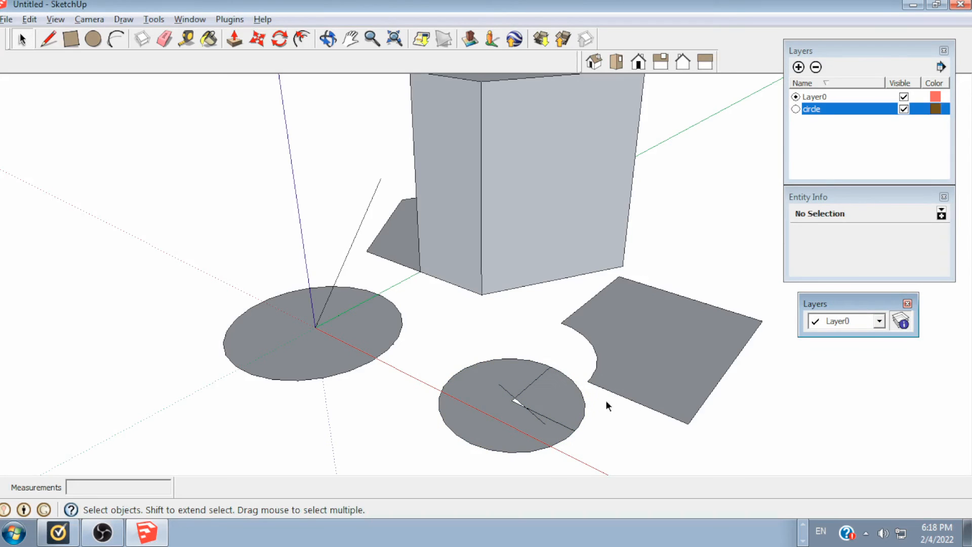
pyautogui.click(656, 358)
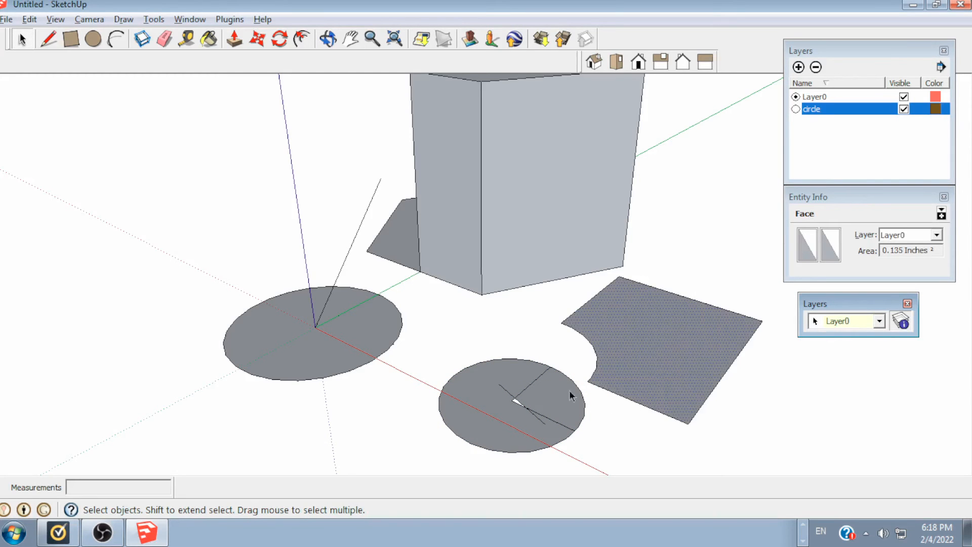
pyautogui.click(502, 412)
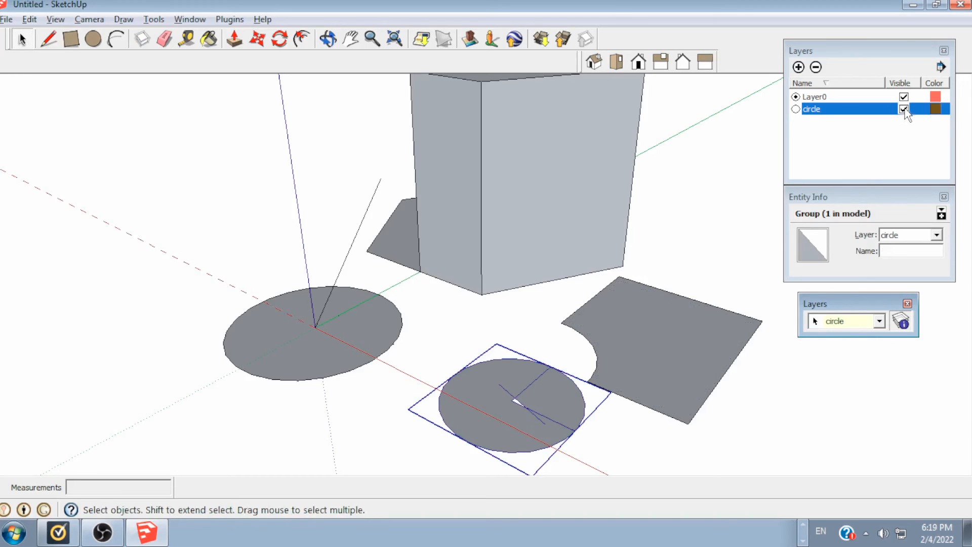
# - Hide and show the circle layer several times to test its visibility, leaving it visible
pyautogui.click(903, 110)
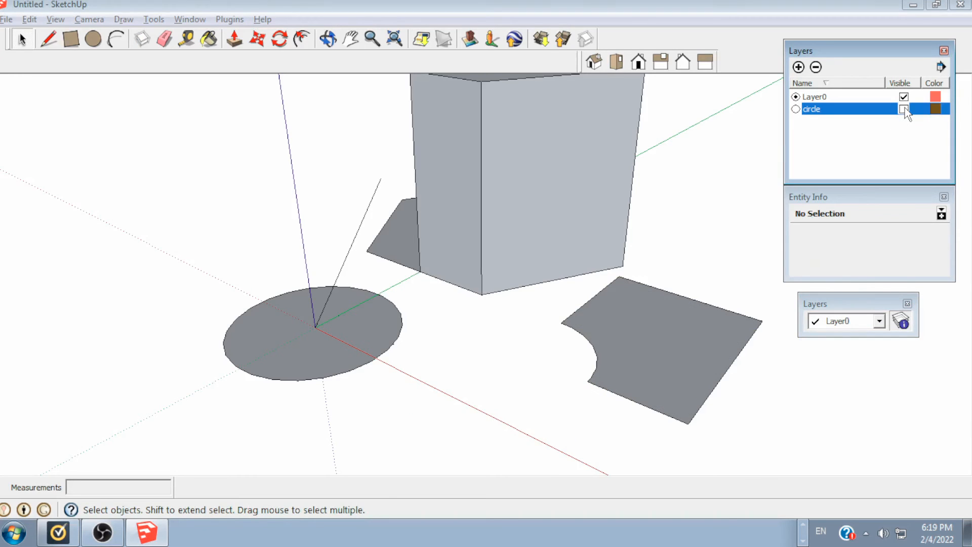
pyautogui.click(904, 109)
pyautogui.click(904, 110)
pyautogui.click(904, 110)
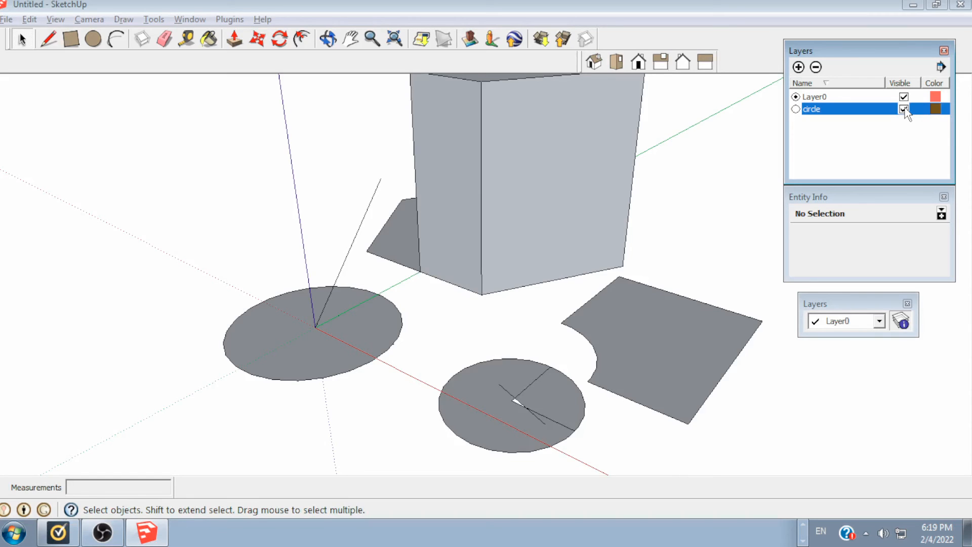
pyautogui.click(903, 110)
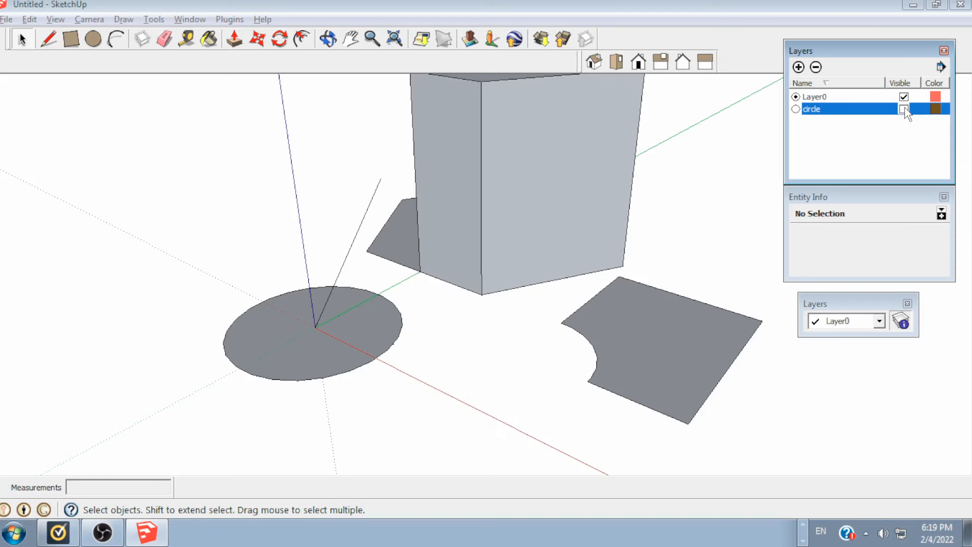
pyautogui.click(904, 109)
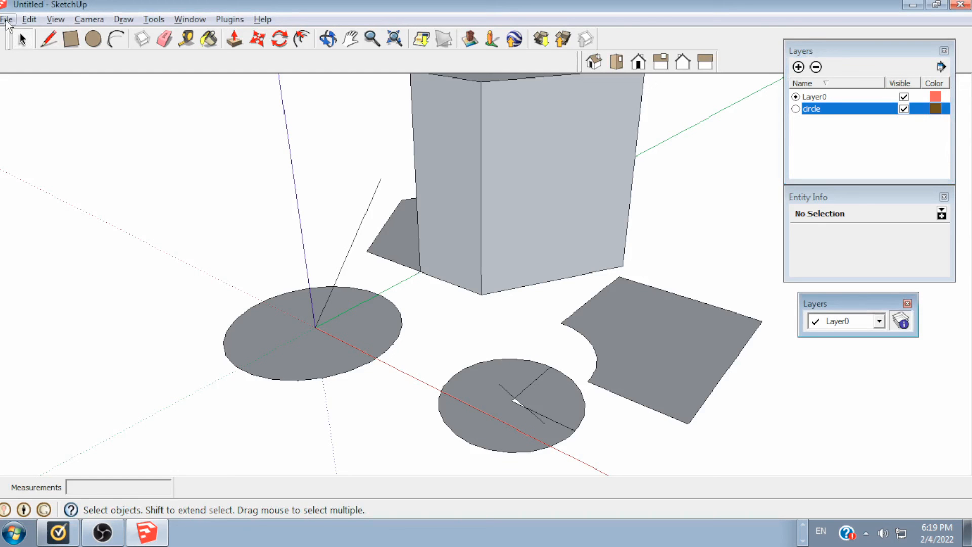
# - Save the model as test in the My Documents folder
pyautogui.click(6, 21)
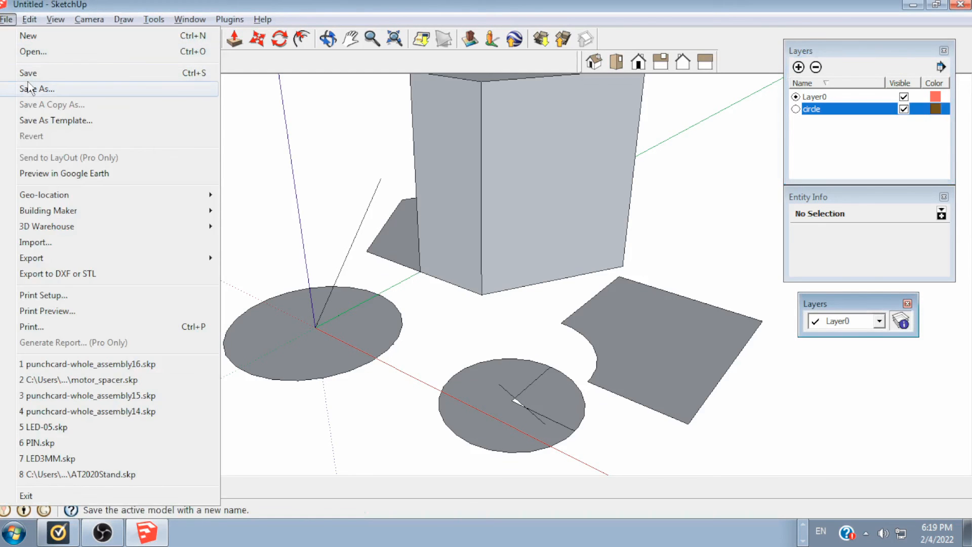
pyautogui.click(30, 88)
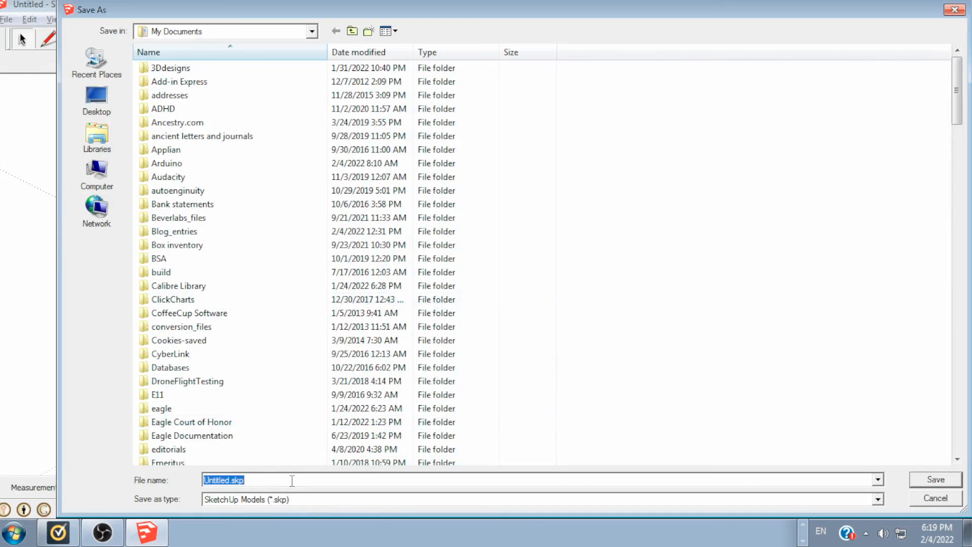
pyautogui.write('test')
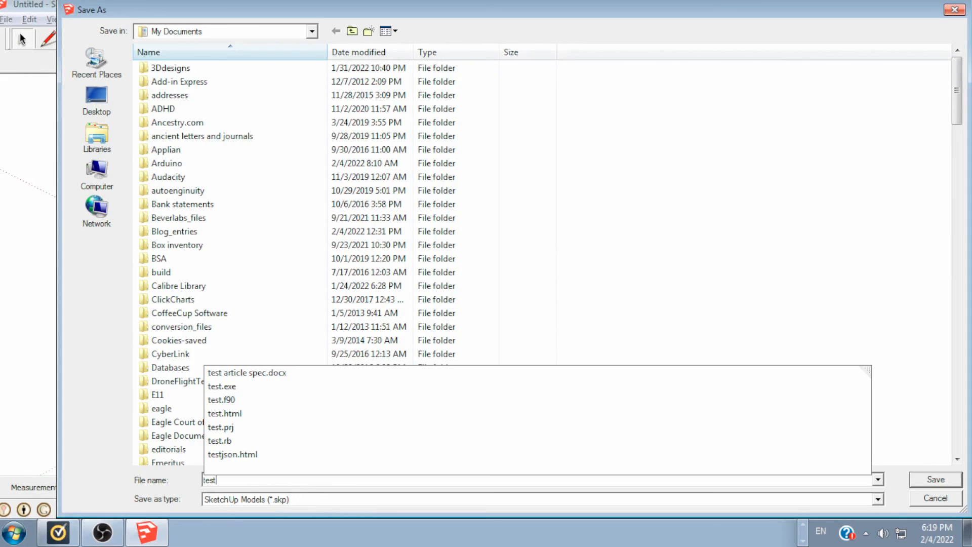
pyautogui.press('Return')
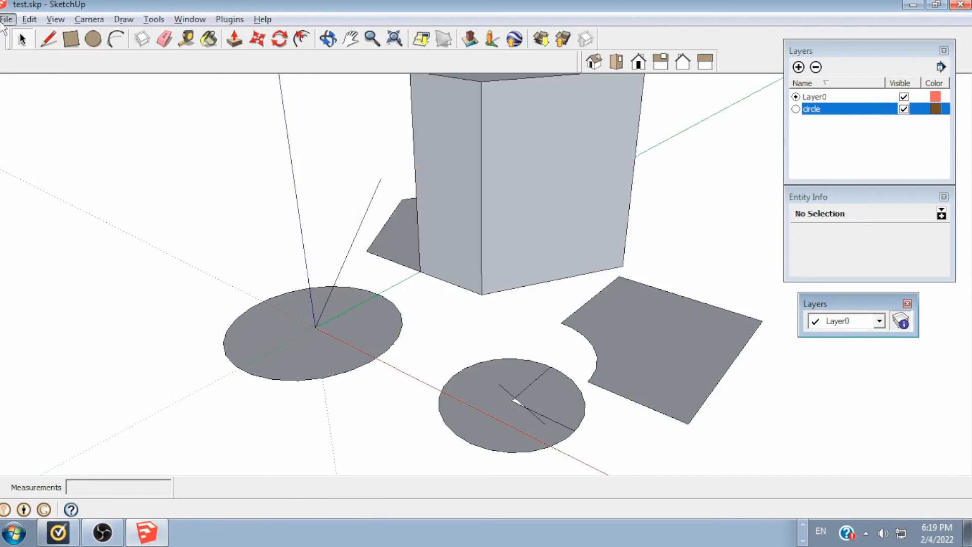
# - Close SketchUp and postpone sharing the model on the 3D Warehouse
pyautogui.click(6, 19)
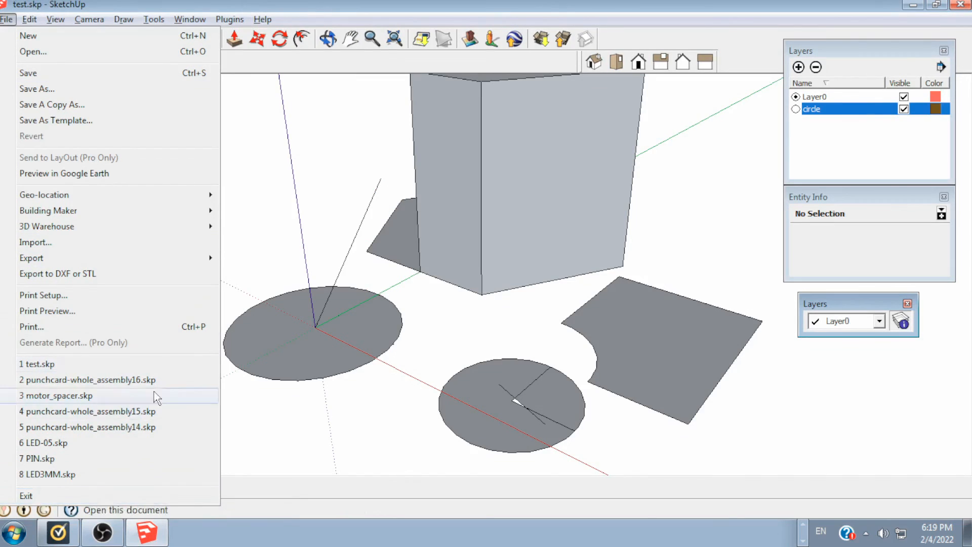
pyautogui.click(961, 6)
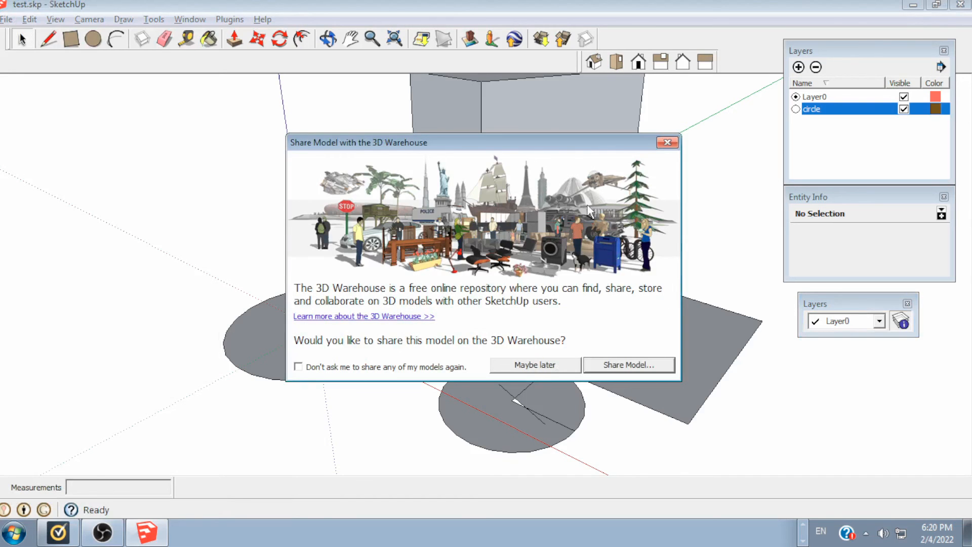
pyautogui.click(534, 366)
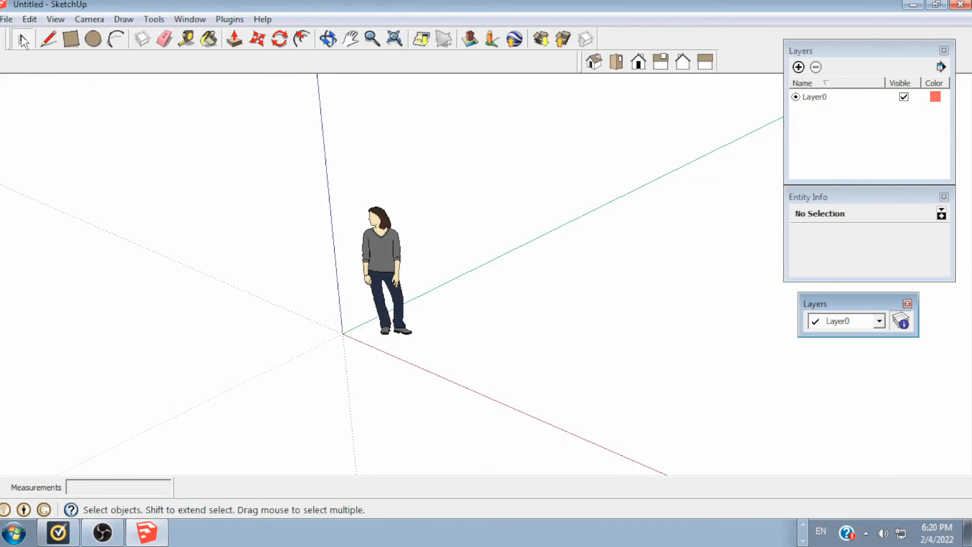
# - Open the saved model test.skp from My Documents, sorting the files by date modified to find it
pyautogui.click(7, 20)
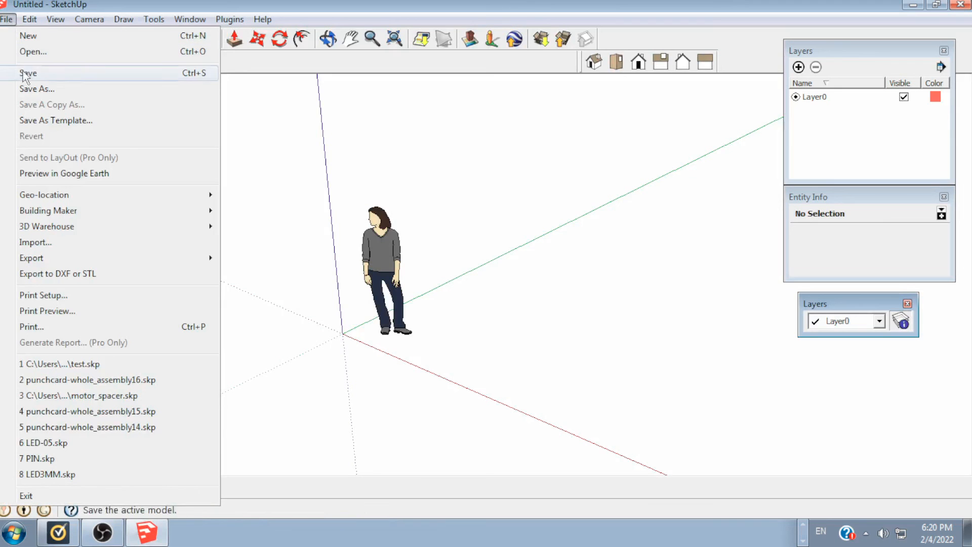
pyautogui.click(32, 52)
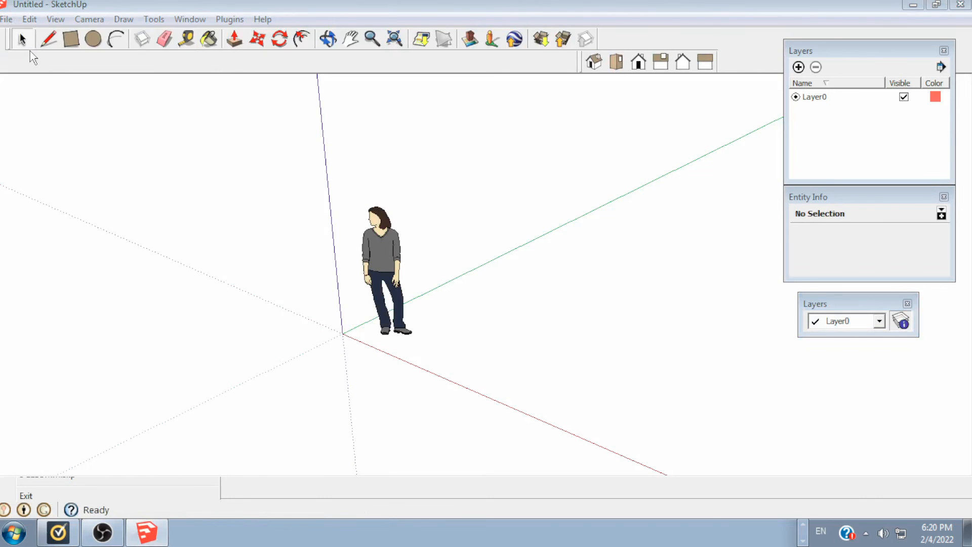
pyautogui.click(251, 213)
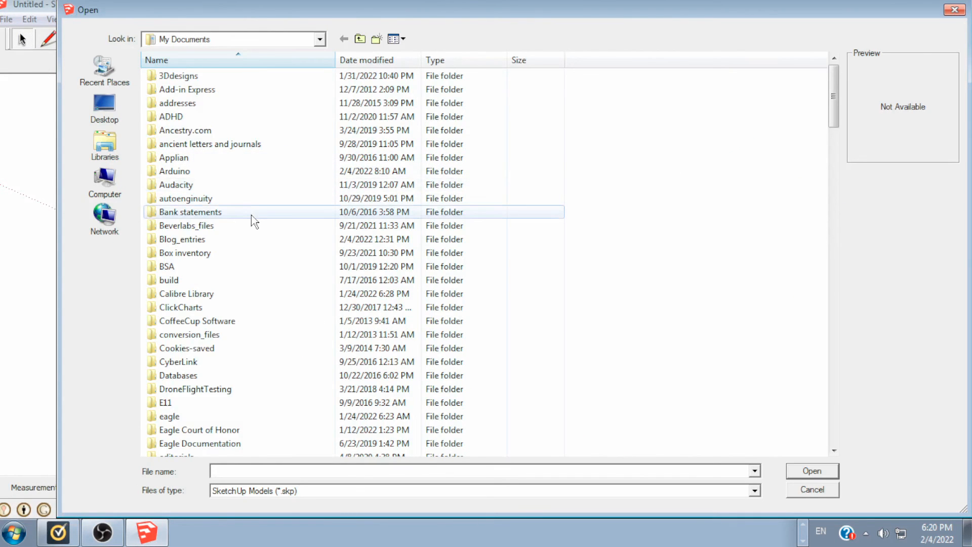
pyautogui.click(367, 59)
pyautogui.moveTo(831, 387); pyautogui.dragTo(823, 59)
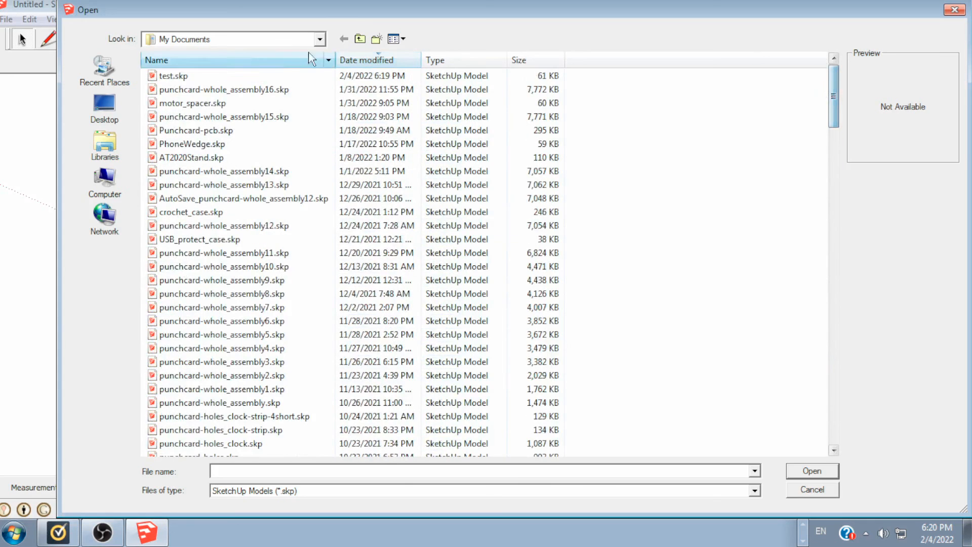
pyautogui.doubleClick(174, 76)
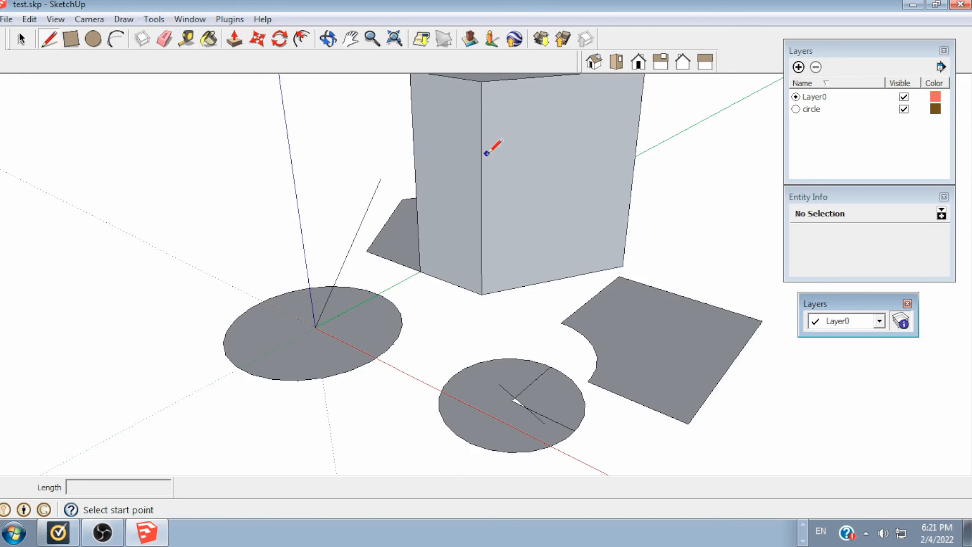
# - Remove the narrow front face of the box so its interior is open
pyautogui.press('space')
pyautogui.click(469, 165)
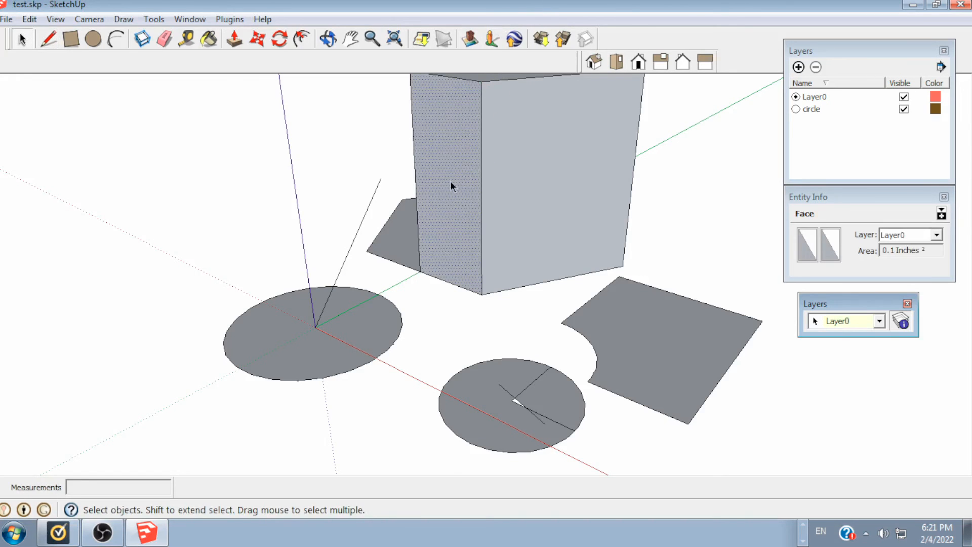
pyautogui.hotkey('ctrl', 't')
pyautogui.press('o')
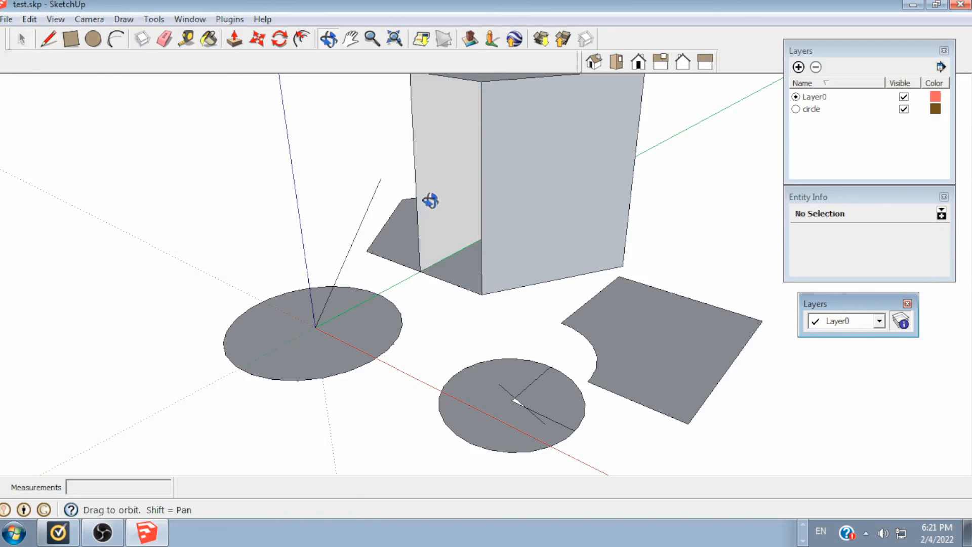
pyautogui.moveTo(430, 201); pyautogui.dragTo(486, 221)
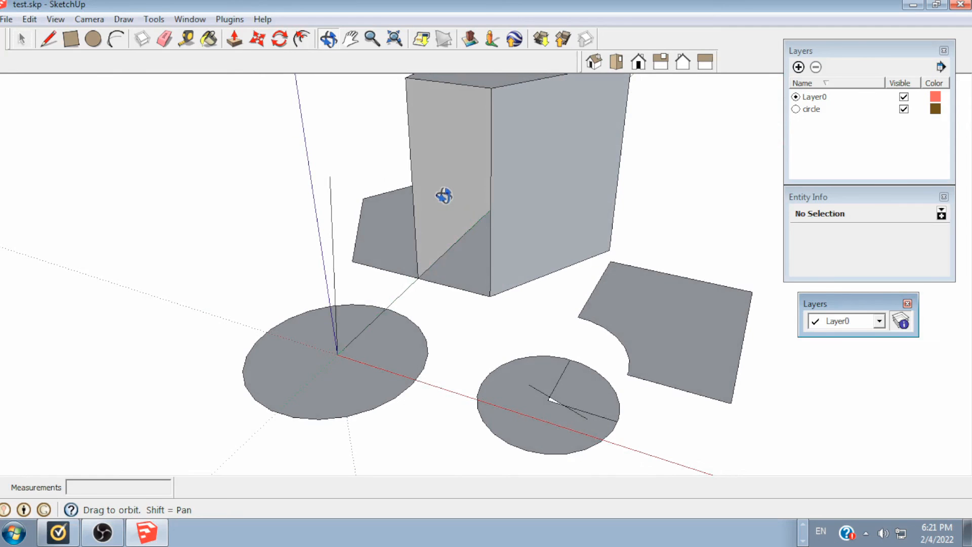
pyautogui.press('space')
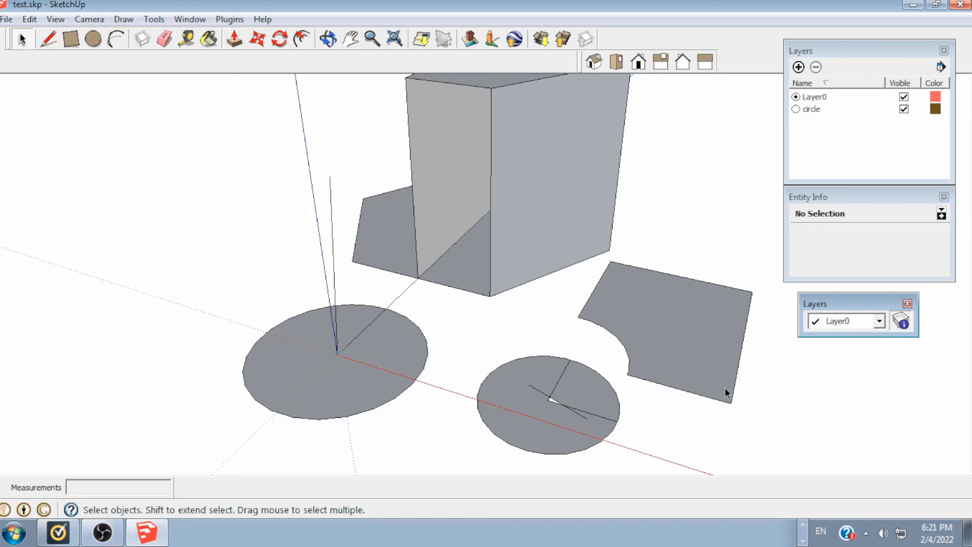
pyautogui.hotkey('alt', 'Tab')
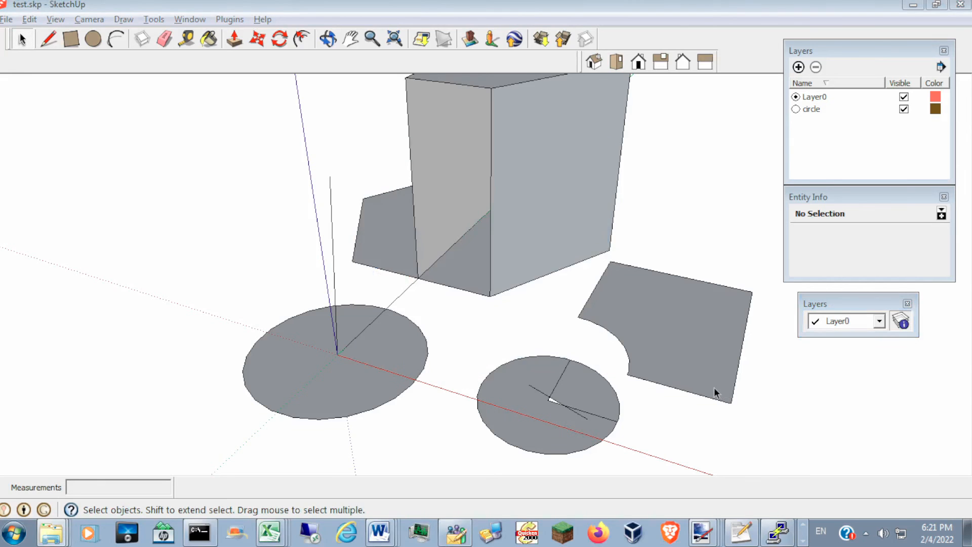
pyautogui.hotkey('alt', 'Tab')
pyautogui.press('Tab')
pyautogui.press('Tab')
pyautogui.press('Tab')
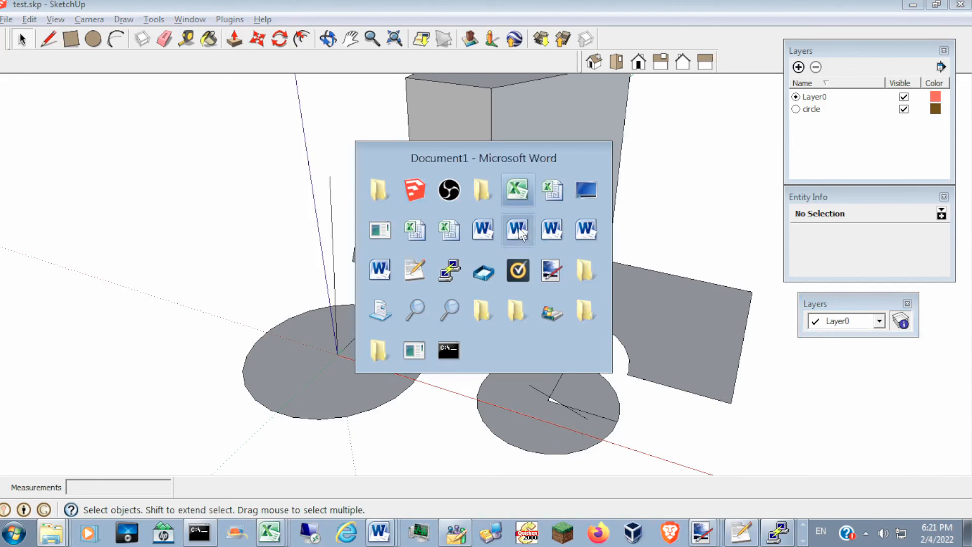
pyautogui.click(456, 191)
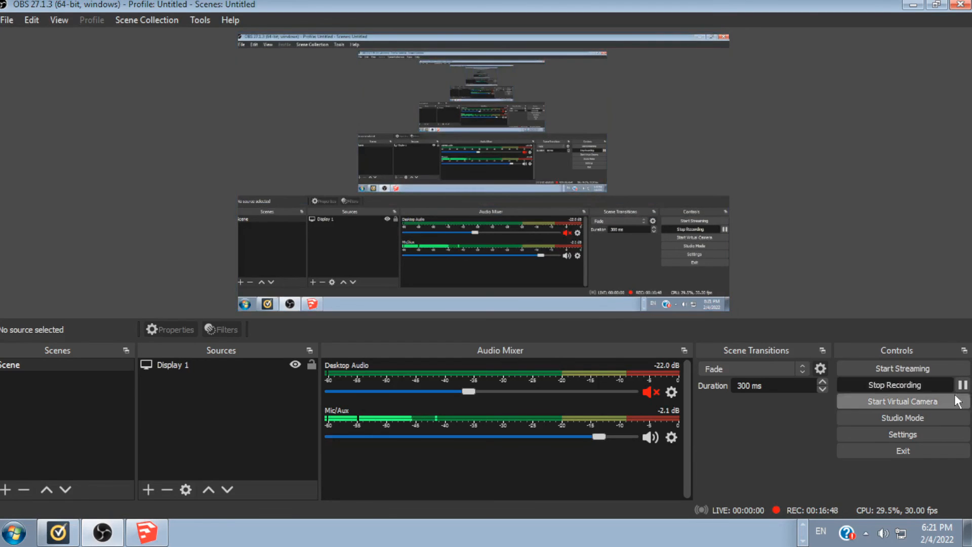